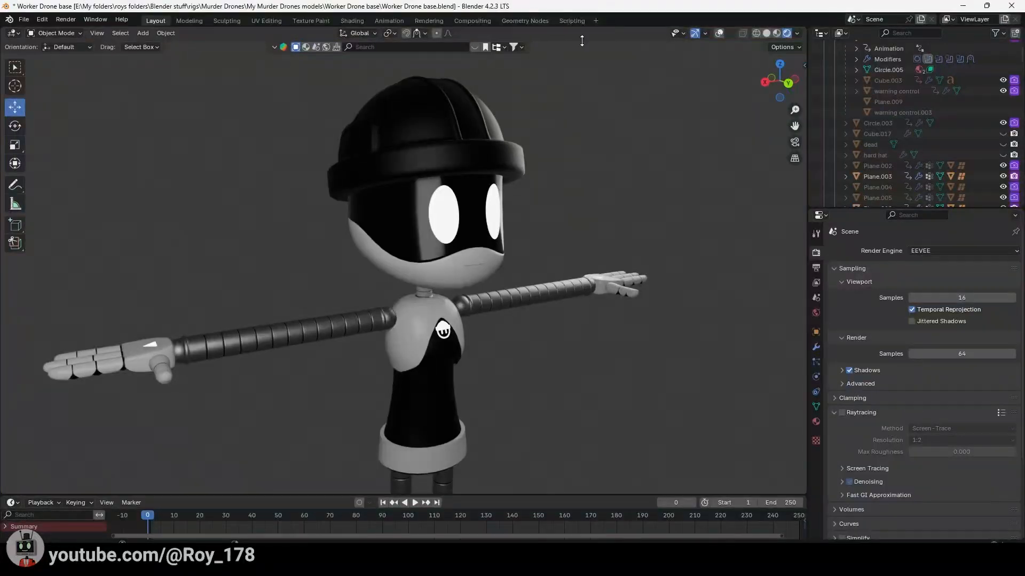
Examine the new and old worker drone models and the hard hat from several angles
middle_click_drag(403, 260, 474, 260)
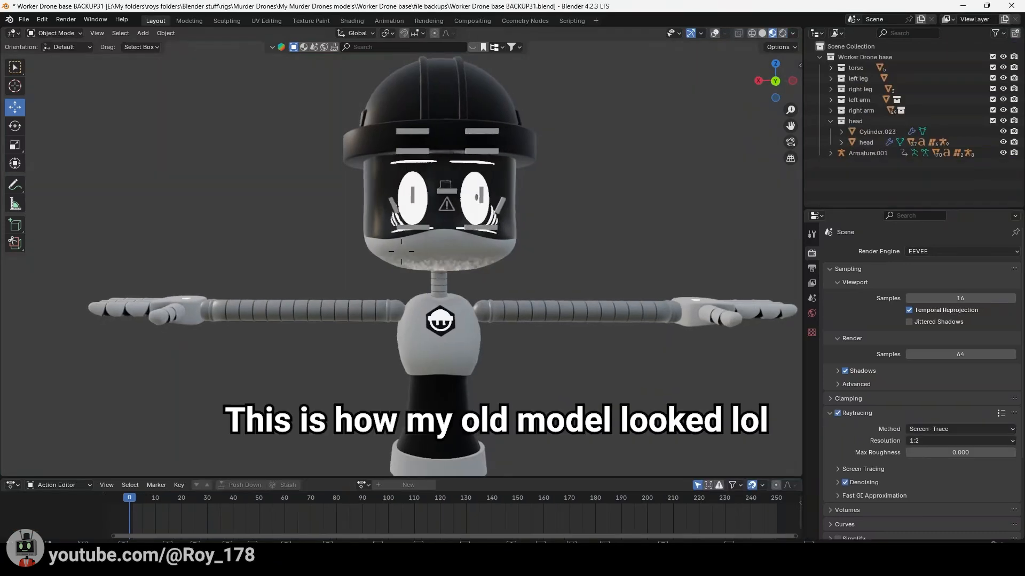
mouse_move(401, 250)
middle_mouse_down()
mouse_move(465, 251)
mouse_move(407, 251)
middle_mouse_up()
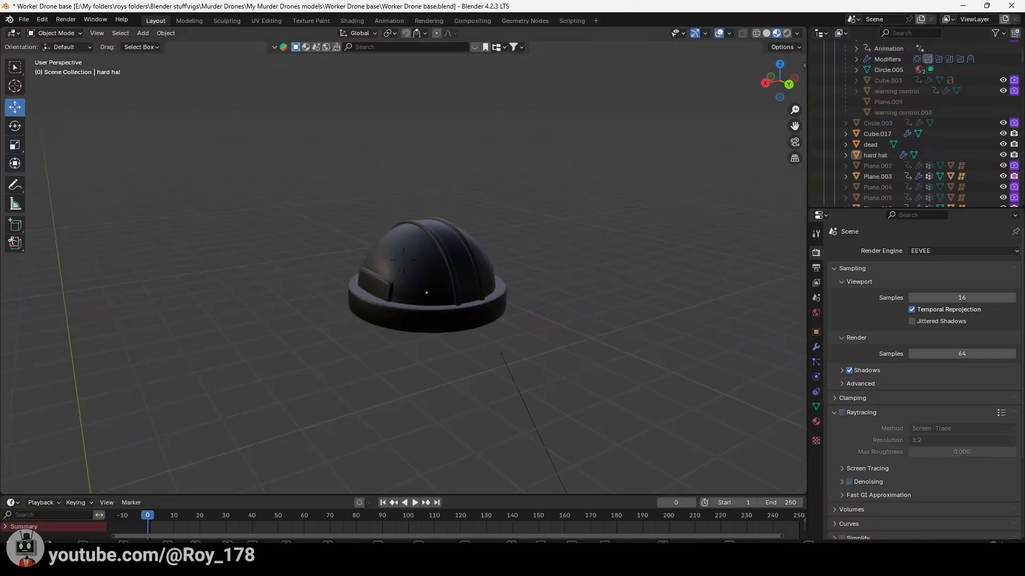
middle_click_drag(416, 312, 440, 307)
key("w")
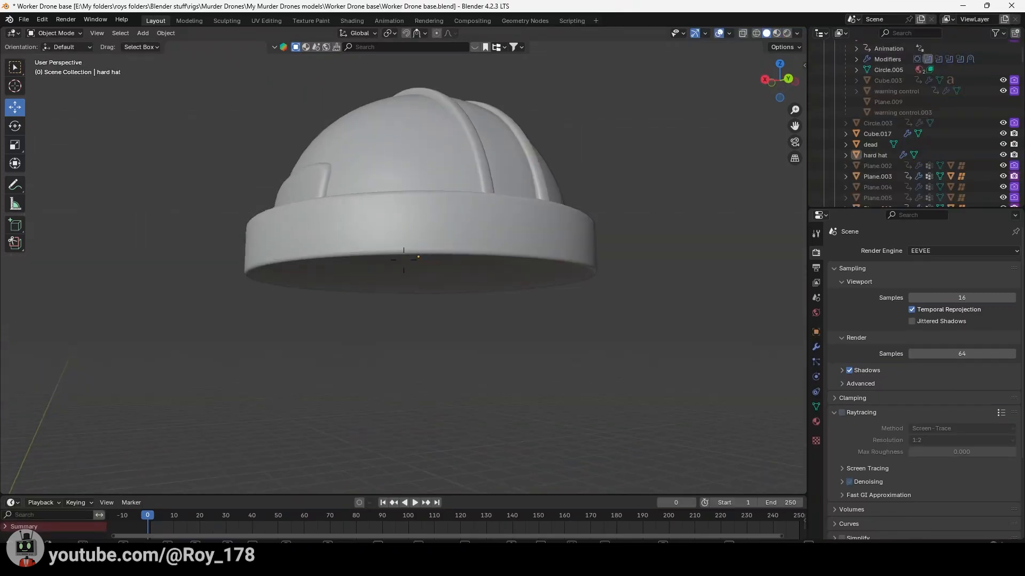
key("q")
Select the hard hat and lower it along the Z axis toward the drone's head
left_click(460, 309)
key("shift+grave")
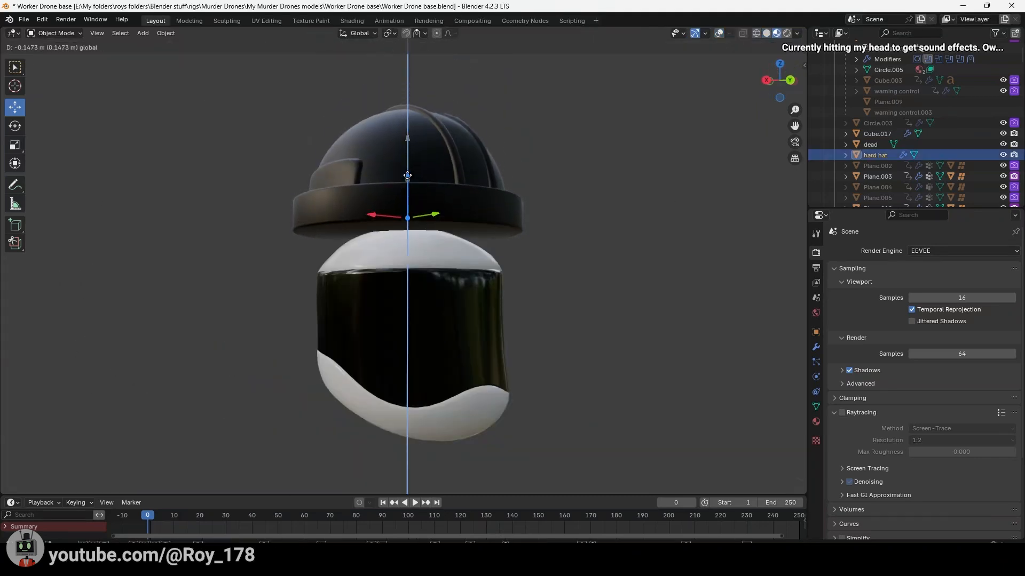
mouse_move(398, 150)
left_mouse_down()
mouse_move(398, 88)
mouse_move(398, 147)
left_mouse_up()
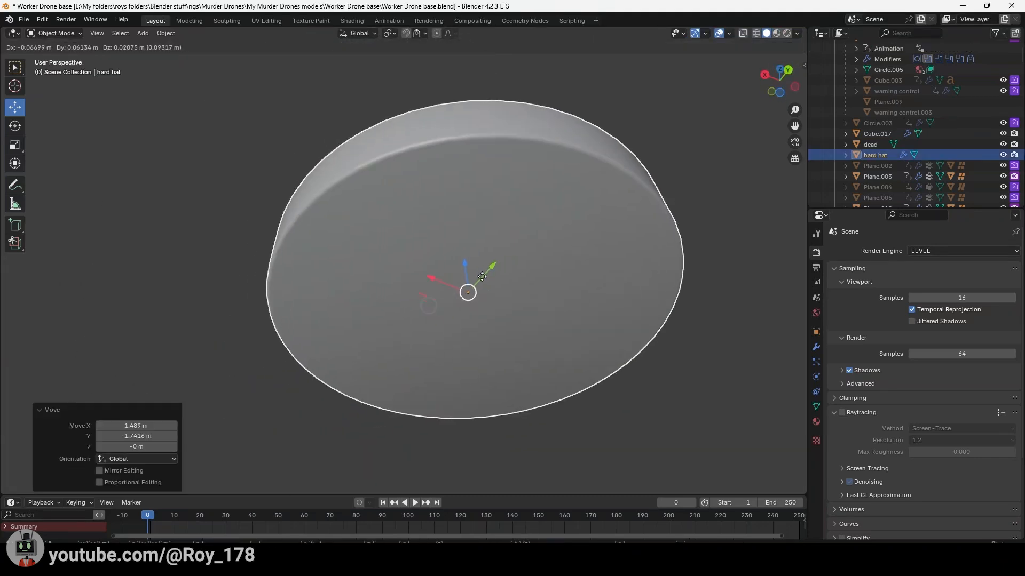
Examine the hard hat's underside and the inner rim mesh of Cylinder.070
mouse_move(406, 299)
middle_mouse_down()
mouse_move(401, 256)
mouse_move(395, 273)
middle_mouse_up()
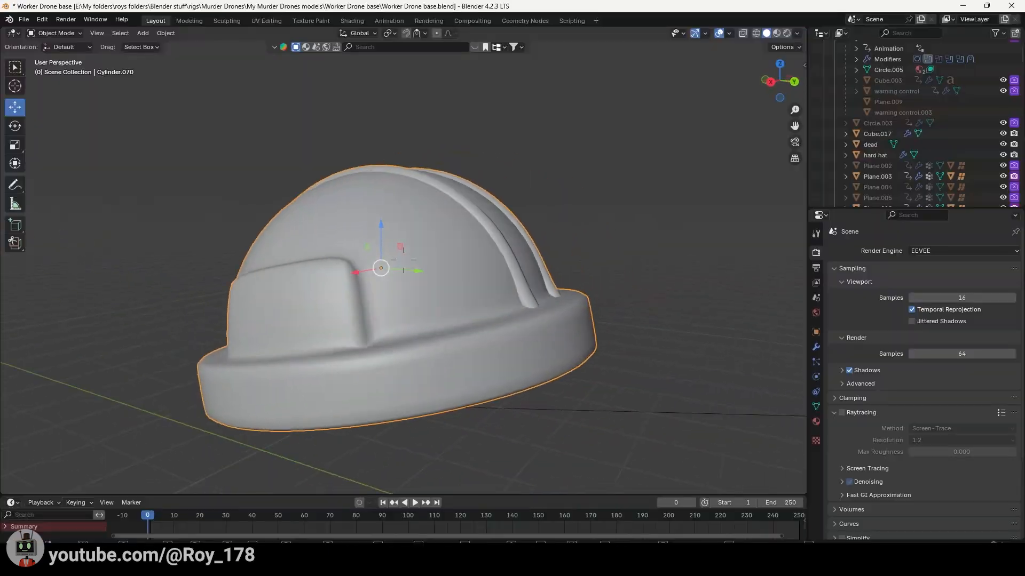
middle_click_drag(404, 260, 438, 259)
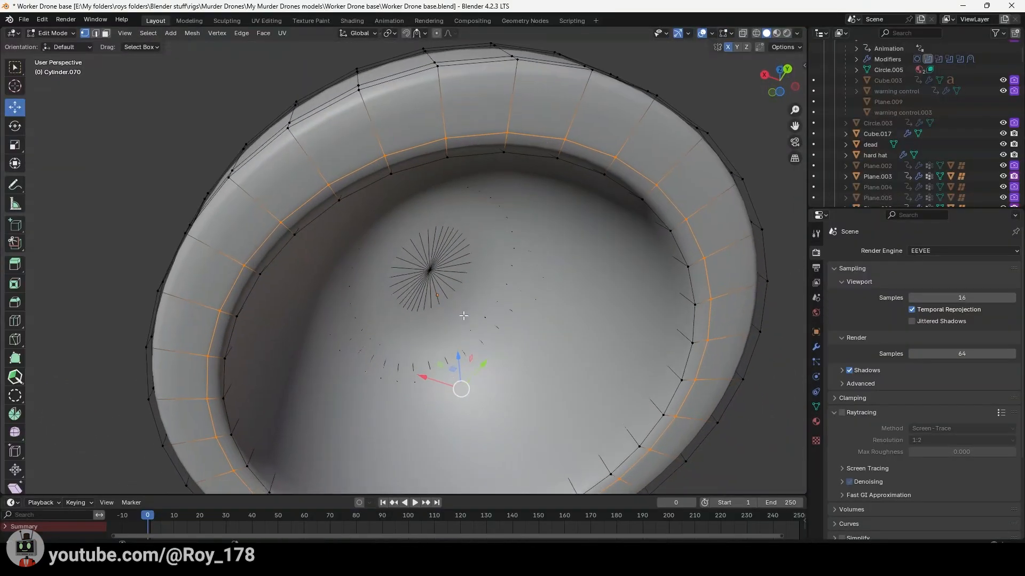
key("Tab")
middle_click_drag(464, 318, 419, 306)
scroll(418, 307, "down", 1)
mouse_move(403, 260)
middle_mouse_down()
mouse_move(416, 312)
mouse_move(404, 260)
middle_mouse_up()
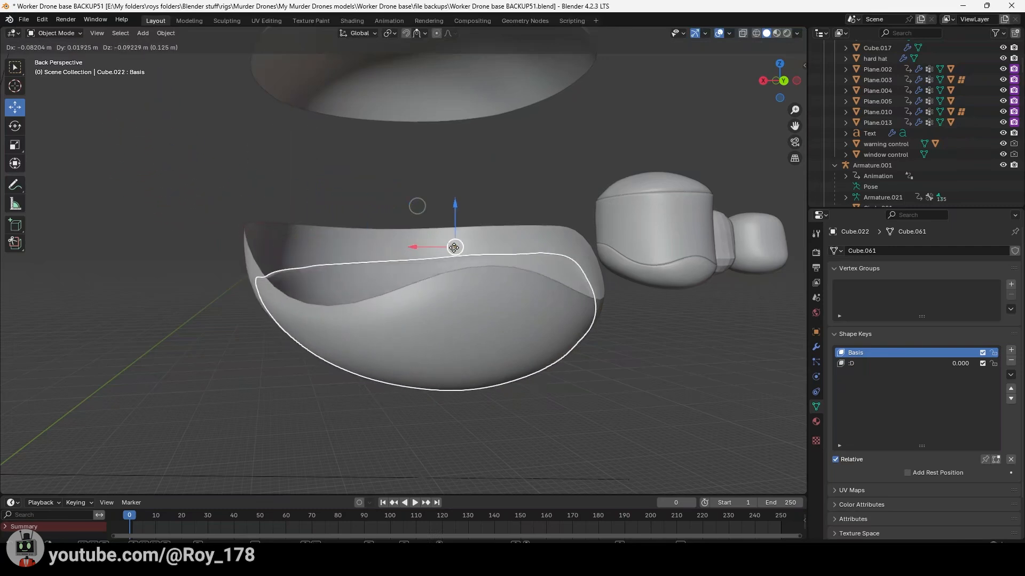
Try to move the lower face piece, Cube.022, out of its place
left_click_drag(454, 248, 454, 248)
key("ctrl+z")
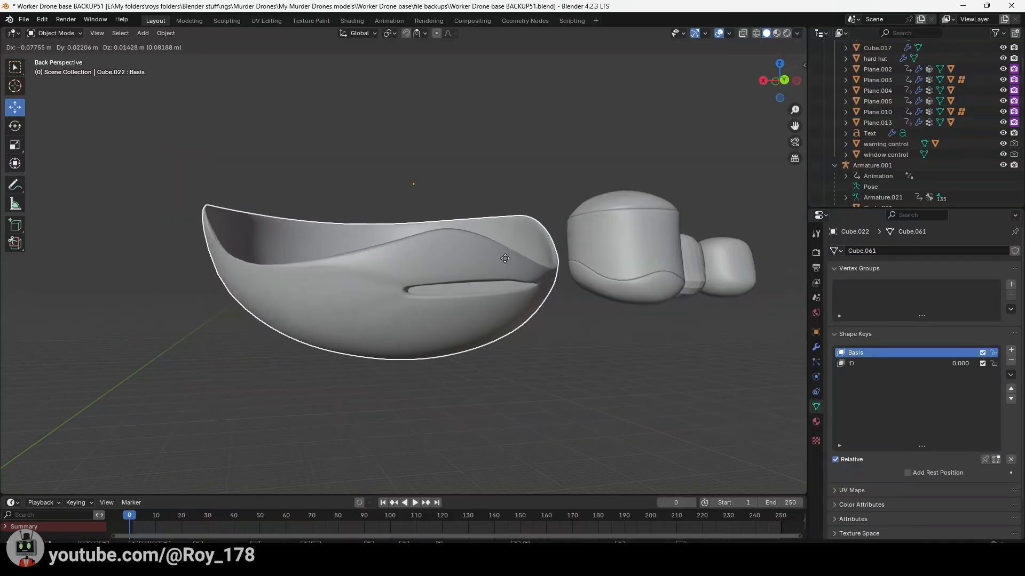
right_click(519, 253)
Try to raise the upper edge of the mouth opening on Cube.022 along the Z axis in Edit Mode
key("Tab")
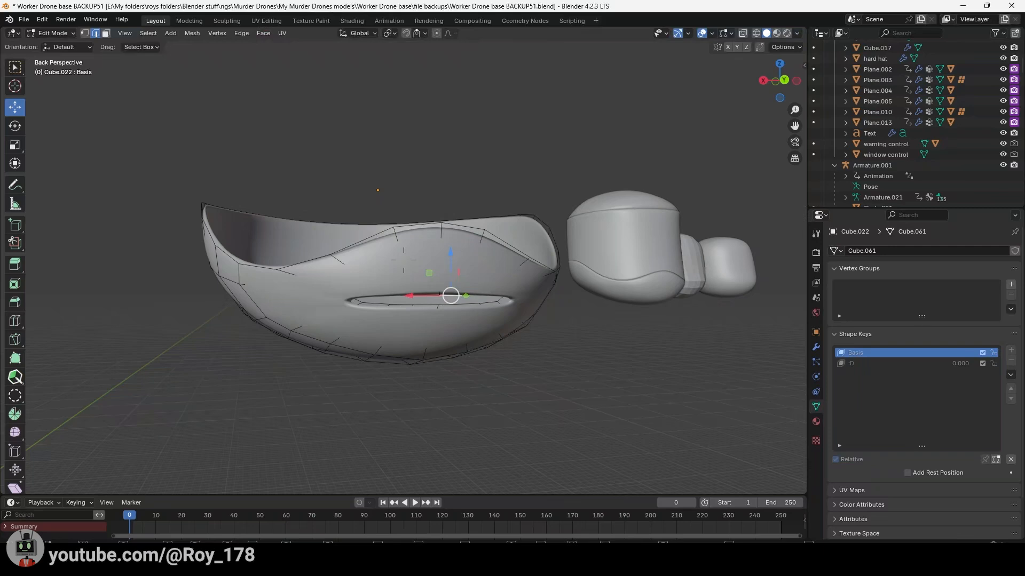
mouse_move(518, 249)
middle_mouse_down()
mouse_move(517, 227)
mouse_move(504, 230)
mouse_move(518, 260)
middle_mouse_up()
scroll(519, 249, "up", 3)
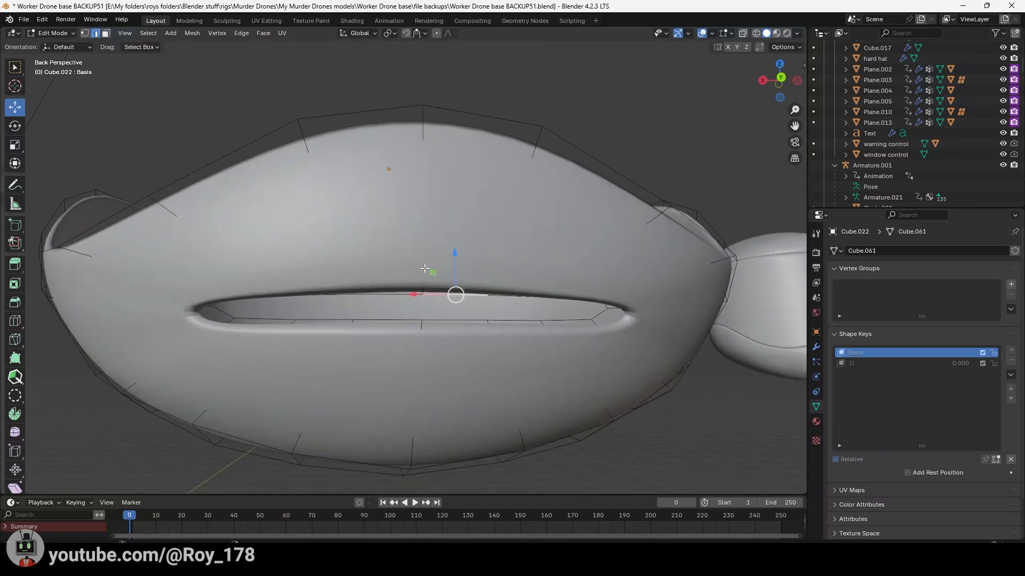
key("g")
key("z")
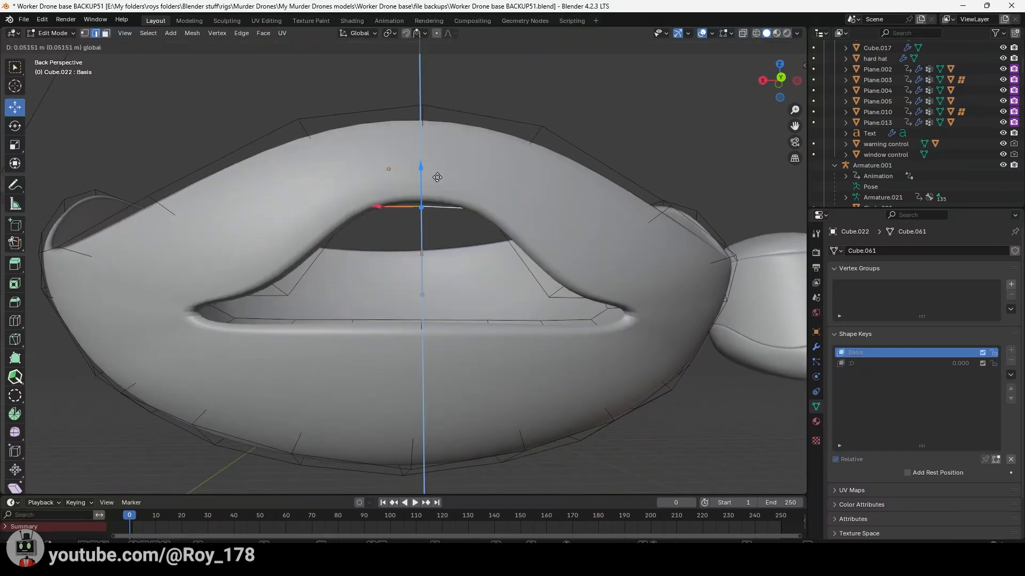
left_click(438, 201)
key("Tab")
key("g")
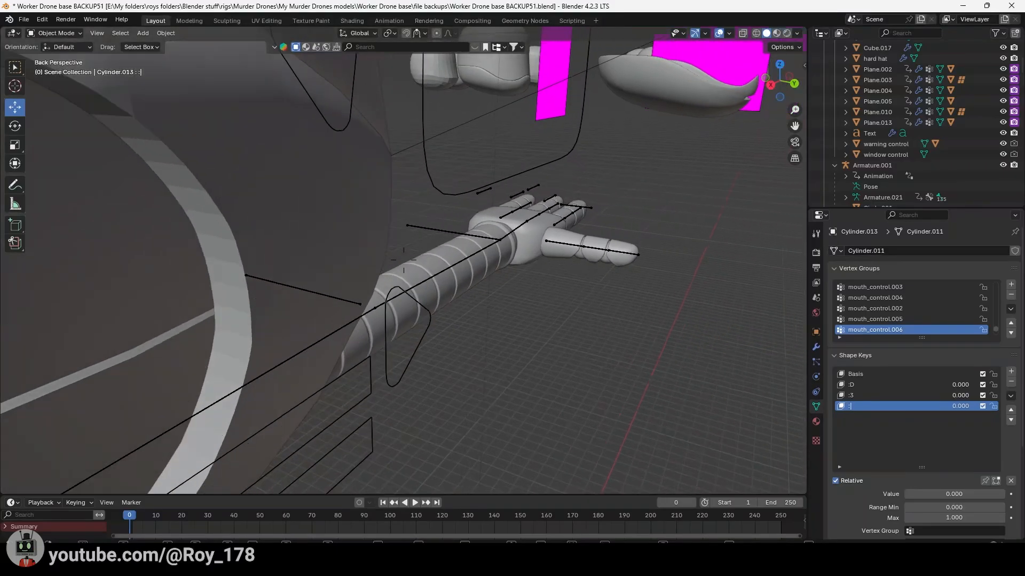
Examine the old mouth opening up close from the inside and the outside
key("d")
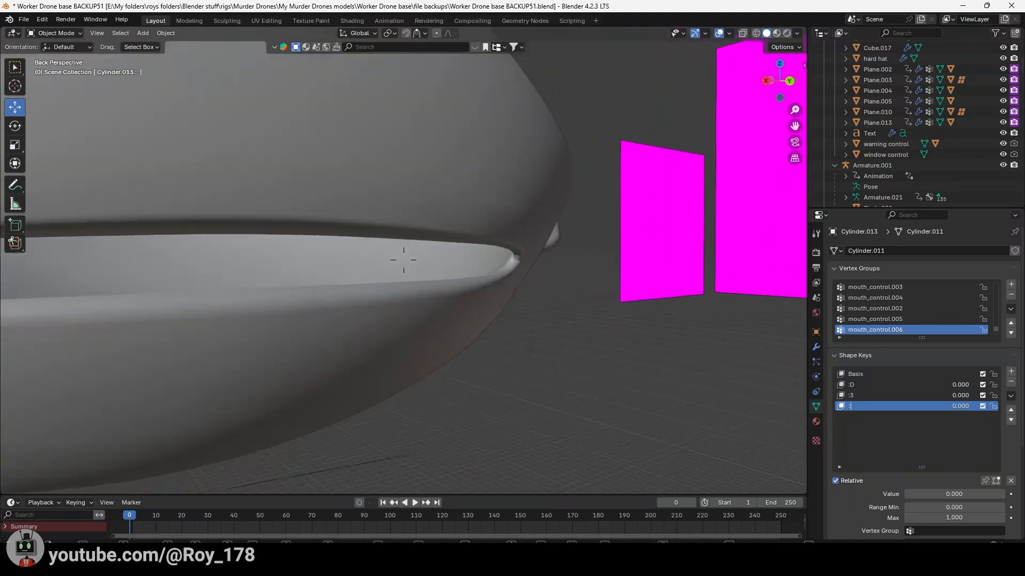
key("w")
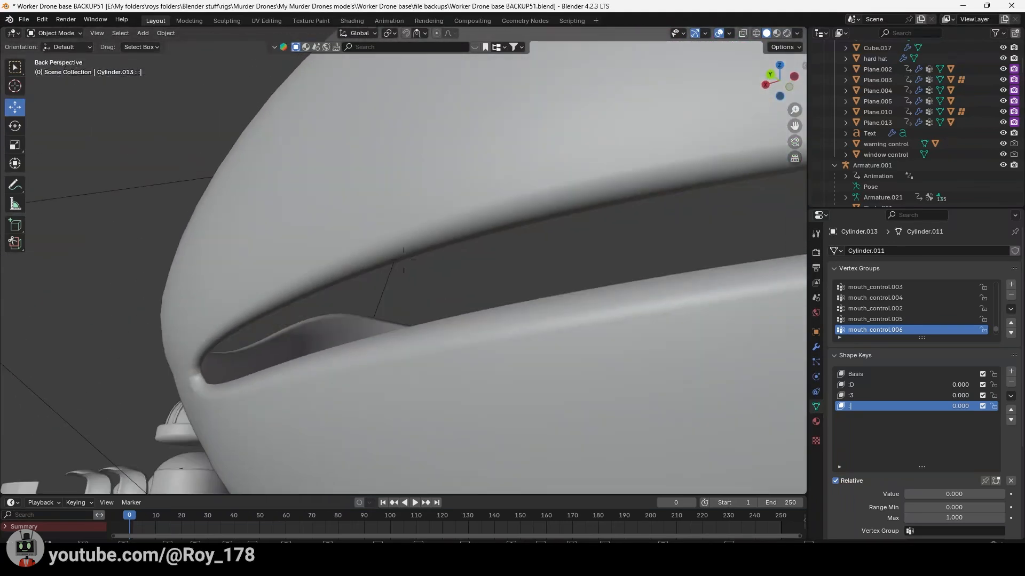
key("a")
key("s")
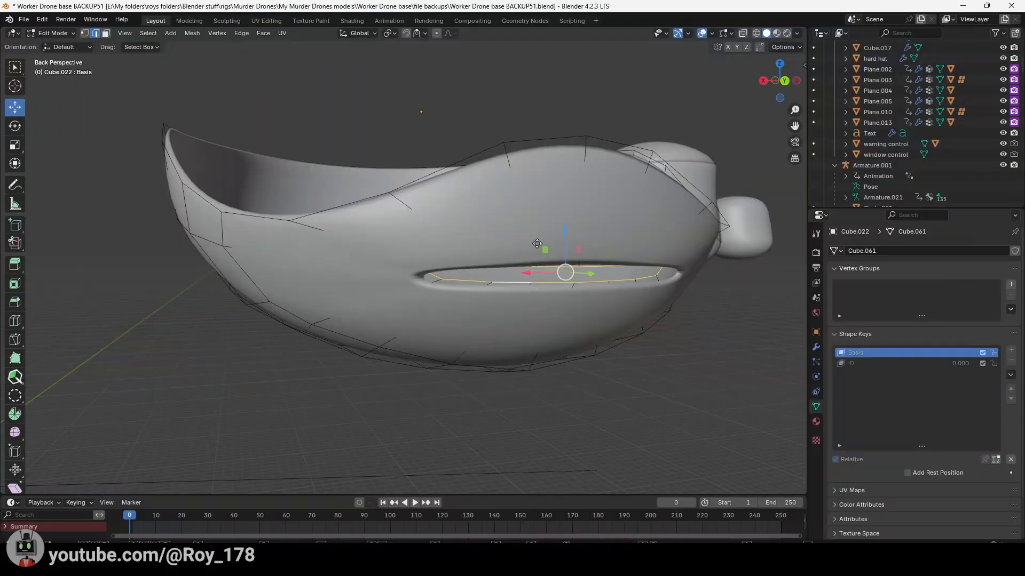
Try to move the edge loop around the mouth opening of Cube.022
left_click_drag(537, 244, 377, 271)
mouse_move(628, 262)
left_mouse_down()
mouse_move(382, 281)
mouse_move(639, 263)
left_mouse_up()
key("ctrl+z")
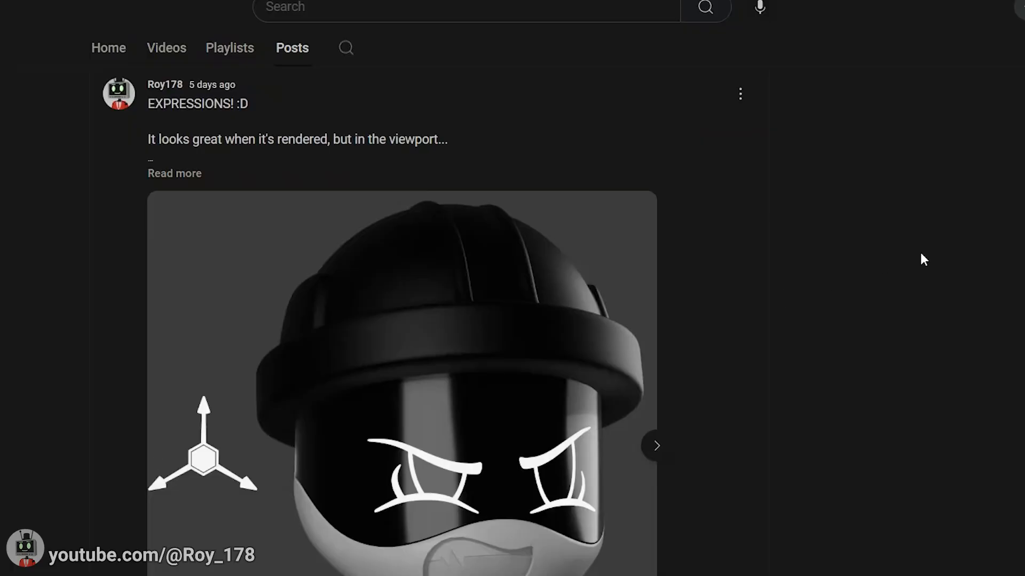
Switch to the YouTube channel's posts and browse the images of expressions, bendy eyebrows and eyelids
scroll(924, 260, "down", 7)
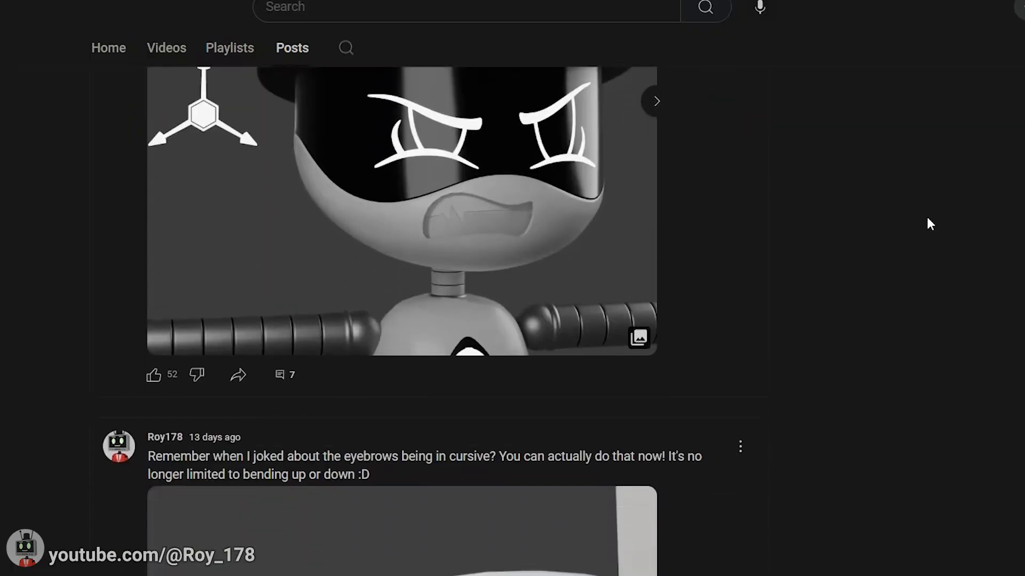
scroll(928, 212, "down", 10)
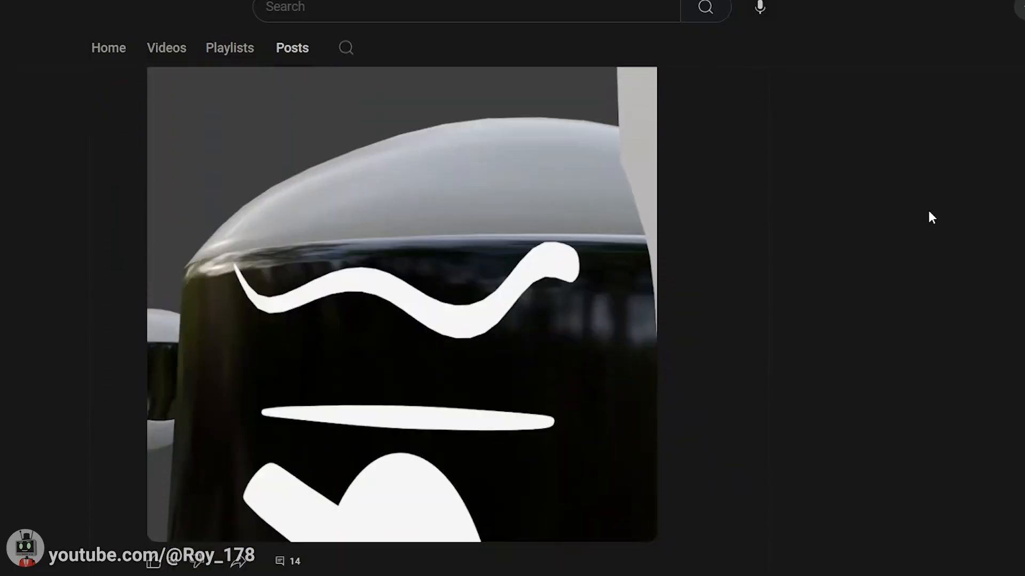
scroll(932, 217, "down", 10)
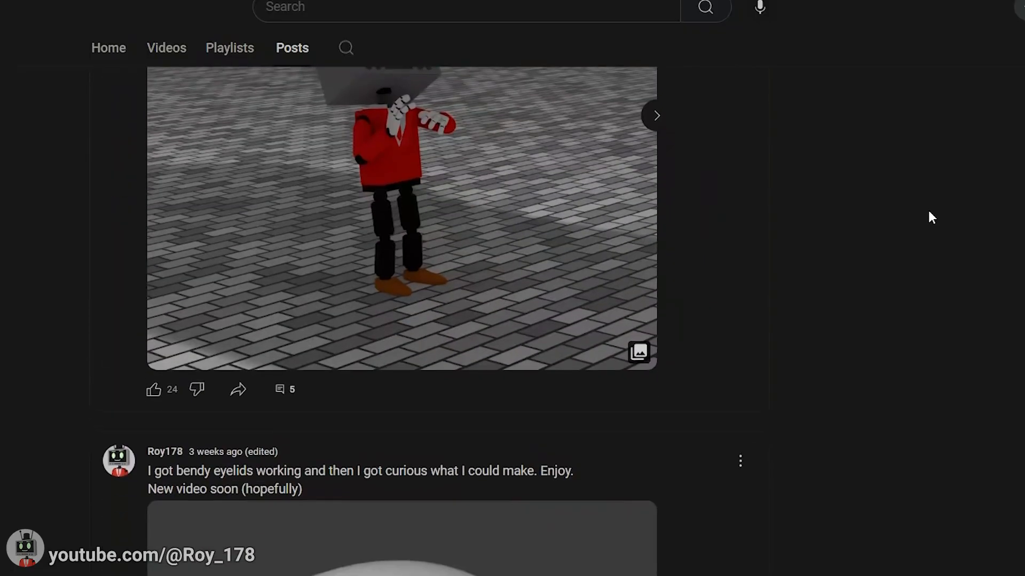
scroll(931, 217, "down", 2)
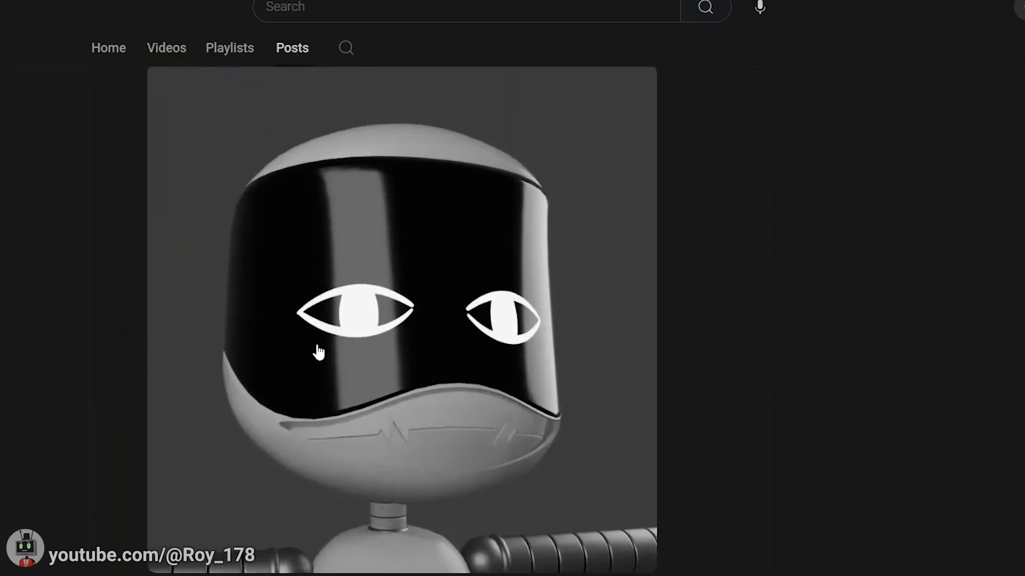
scroll(849, 288, "down", 10)
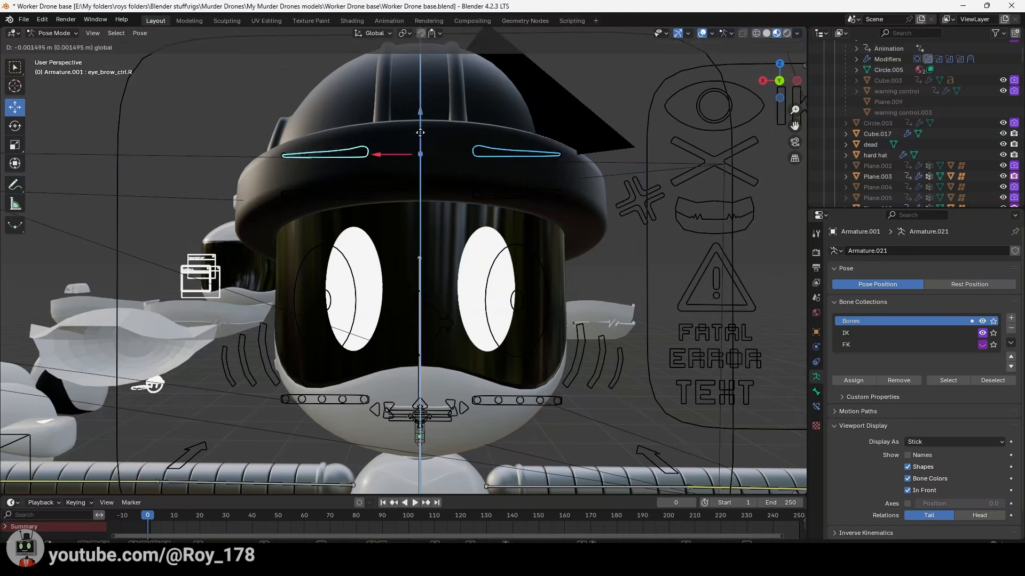
In Blender, lower both eyebrow controls over the eyes and move the eyebrow's control points along the Z axis
left_click_drag(420, 132, 419, 238)
left_click(476, 273)
scroll(527, 275, "up", 4)
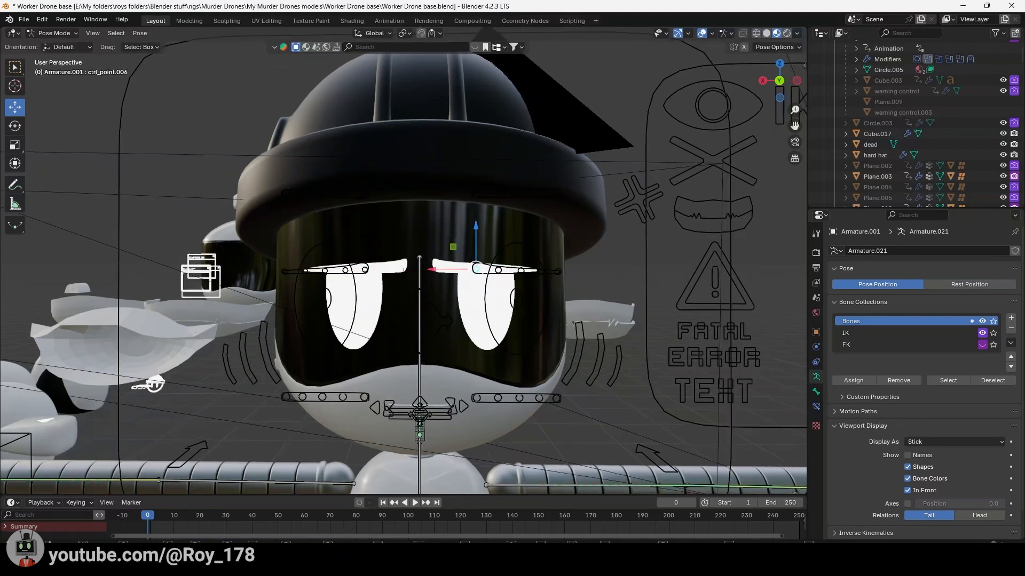
key("e")
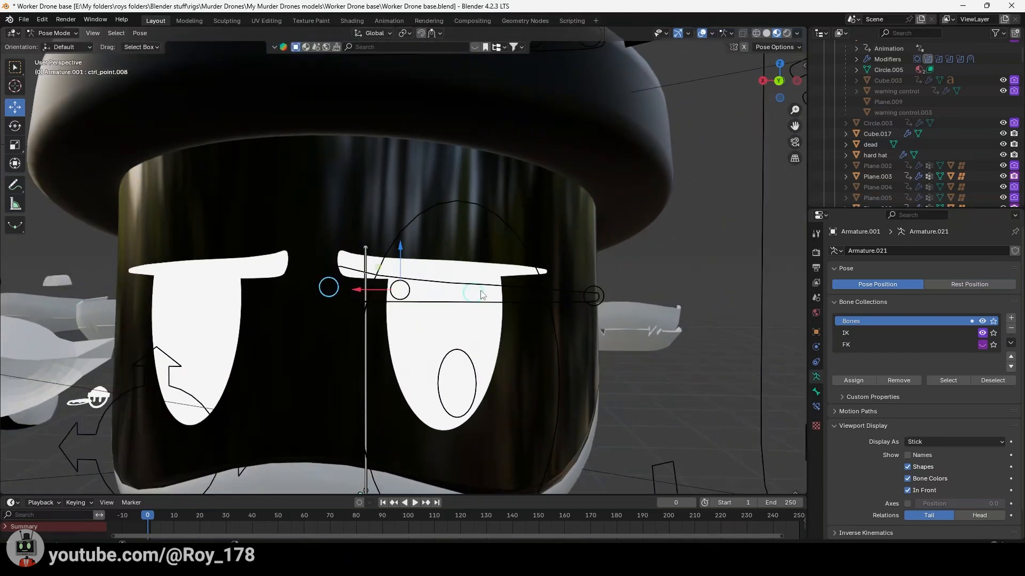
key("g")
key("z")
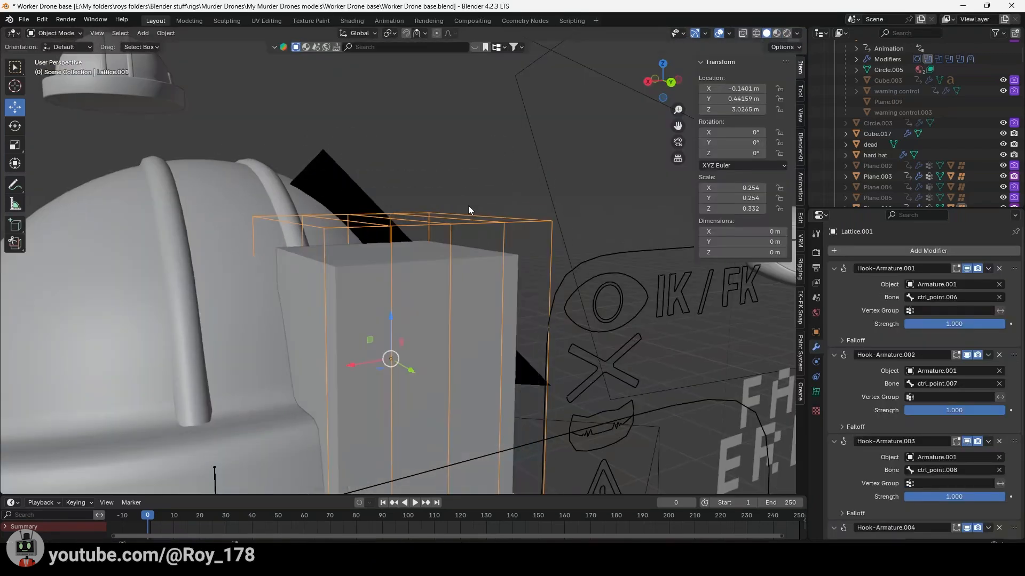
Examine the Lattice modifier and the subdivided mesh of the box Cube.039
left_click(425, 263)
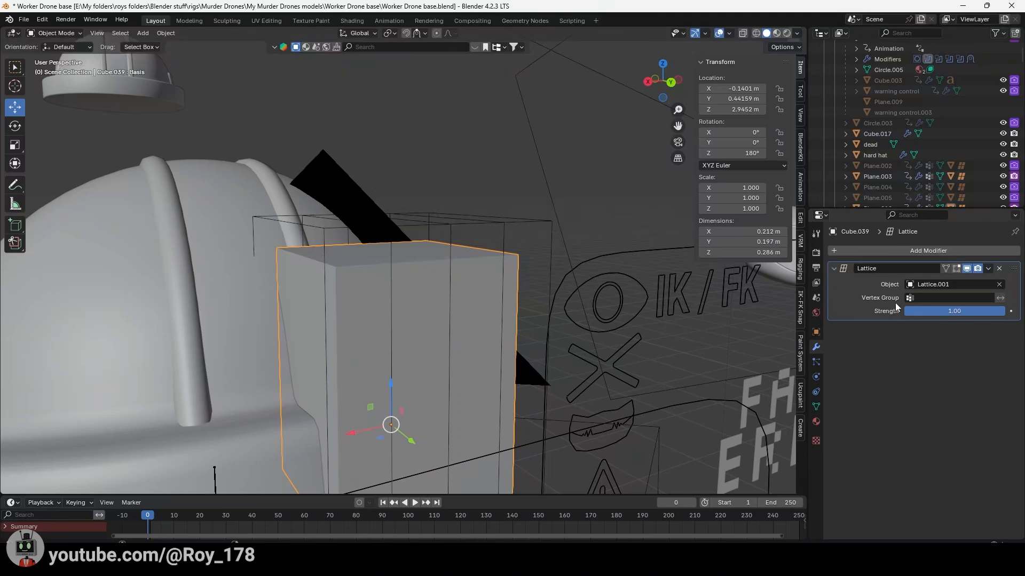
scroll(442, 378, "up", 3)
key("Tab")
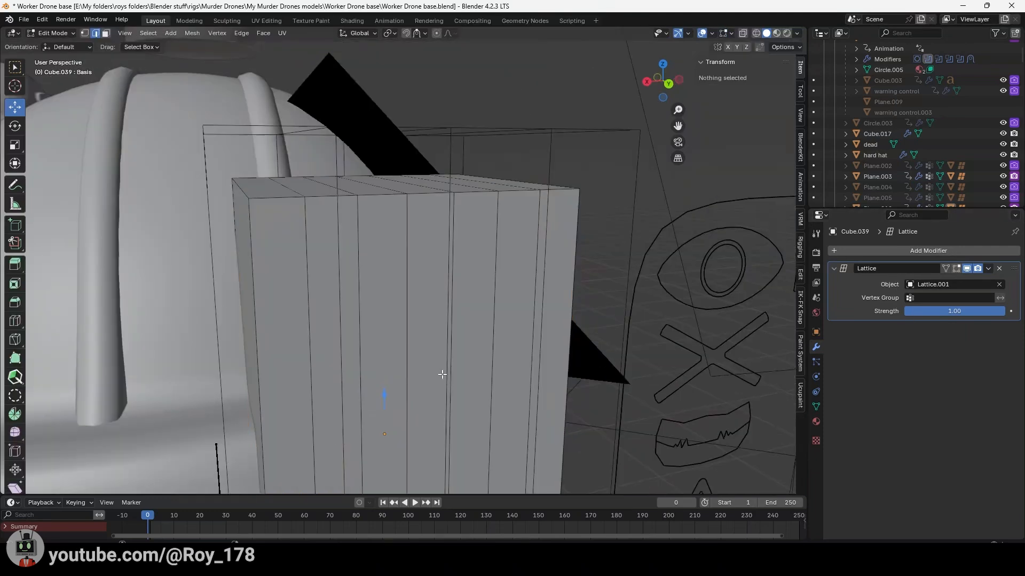
key("Tab")
Hide Lattice.001 and examine the vertical subdivisions of Cube.039 in Edit Mode
left_click(448, 183)
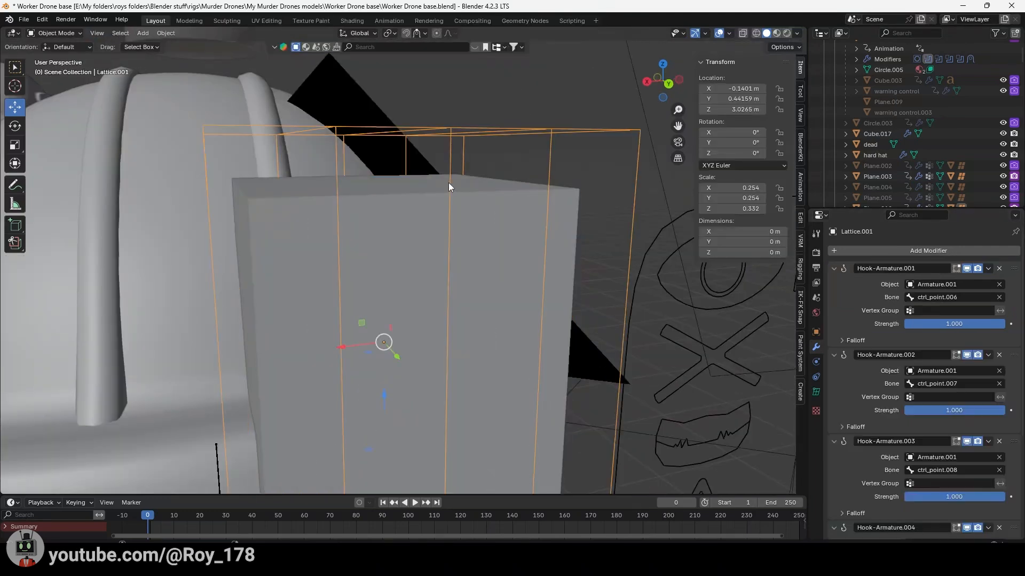
key("h")
left_click(495, 268)
key("Tab")
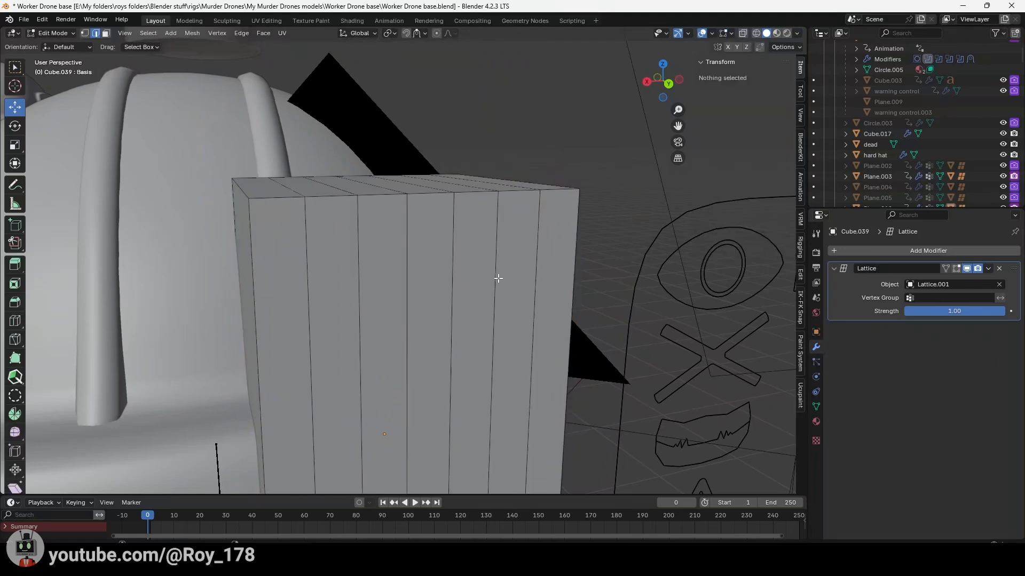
middle_click_drag(401, 258, 404, 260)
key("e")
key("q")
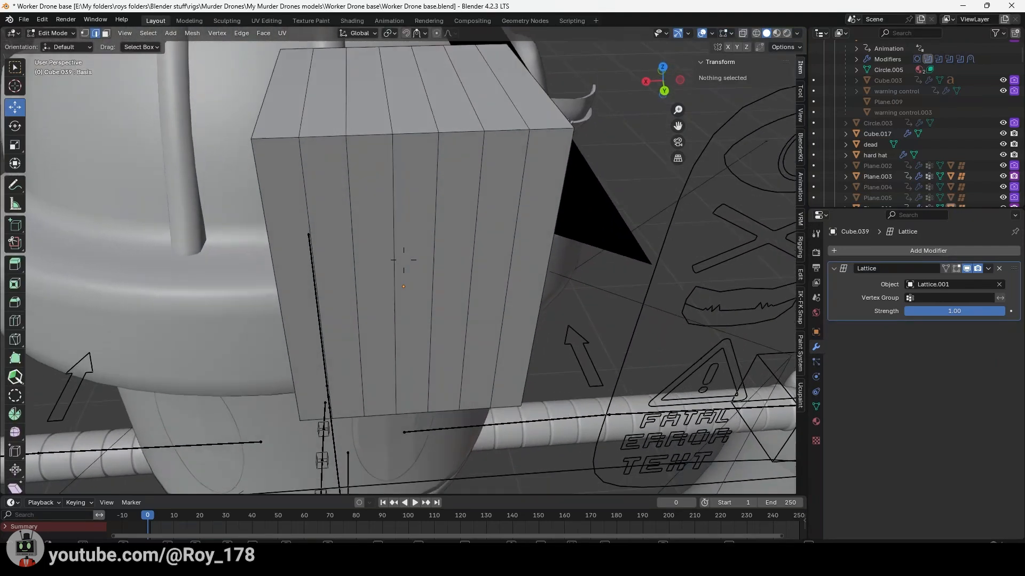
key("e")
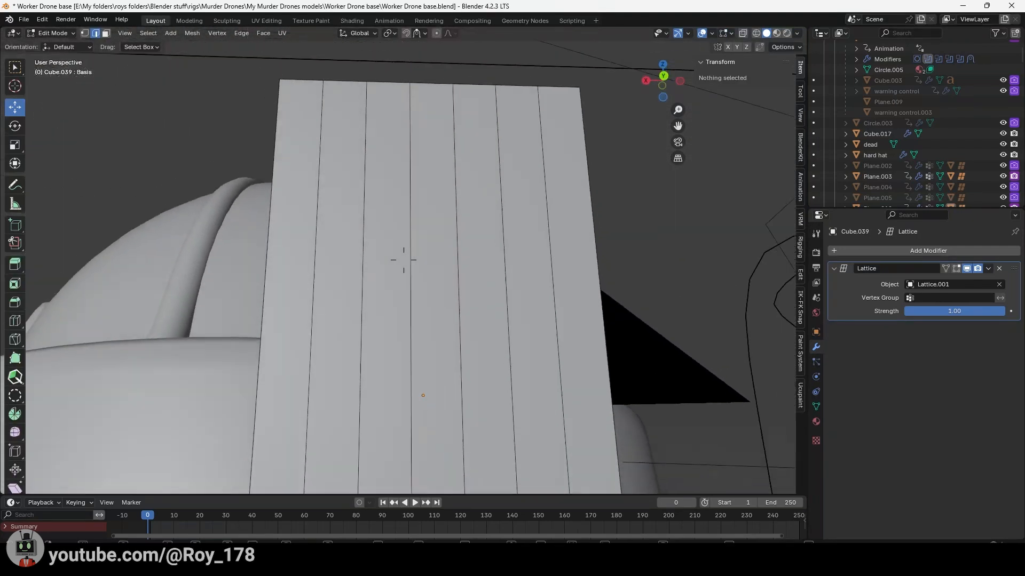
left_click(498, 278)
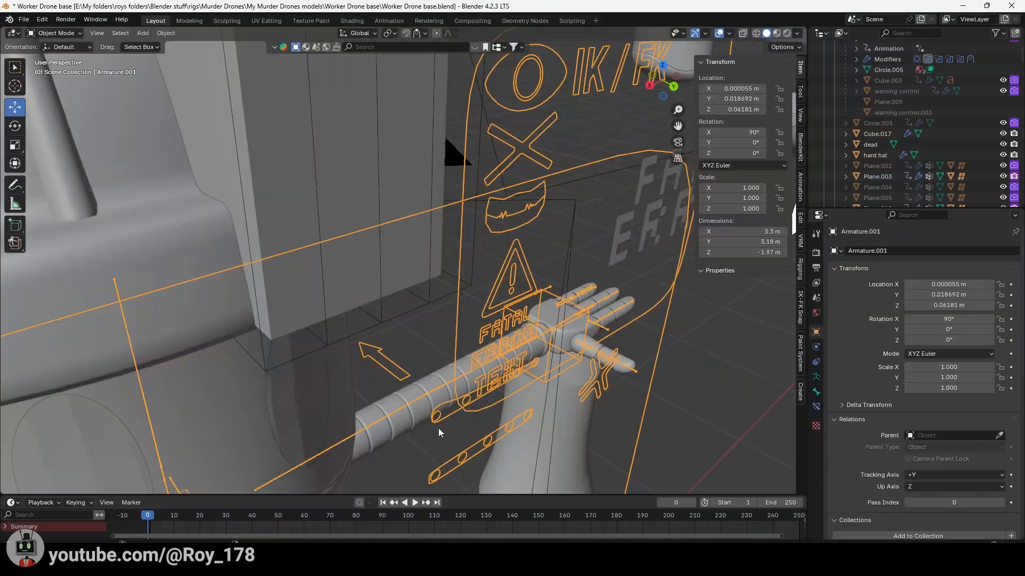
Hook the lower corner points of Lattice.001 to the armature bone ctrl_point.006 and move the eyebrow's control bones to bend the box
key("ctrl+Tab")
left_click(437, 416)
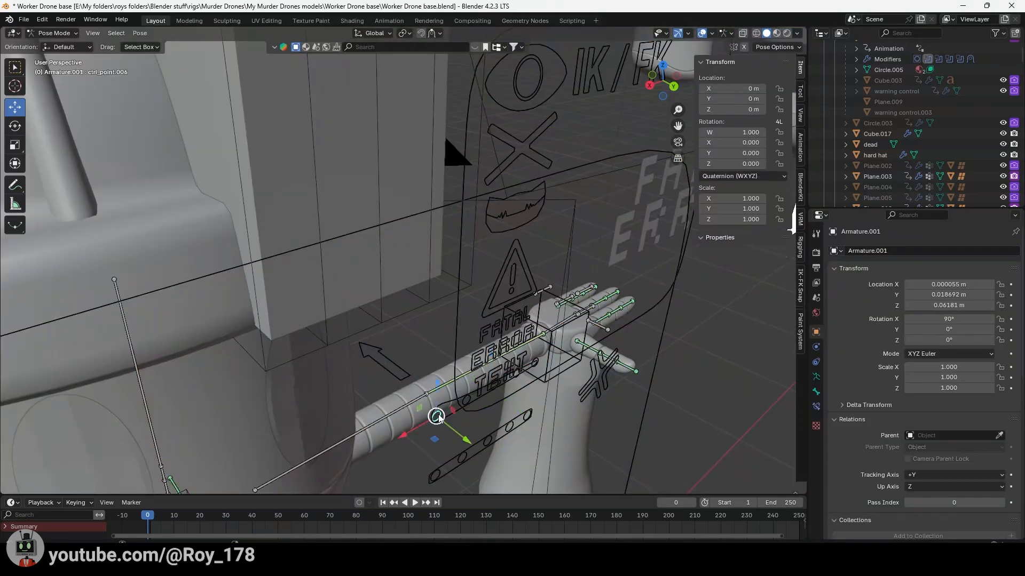
key("ctrl+Tab")
left_click(380, 319)
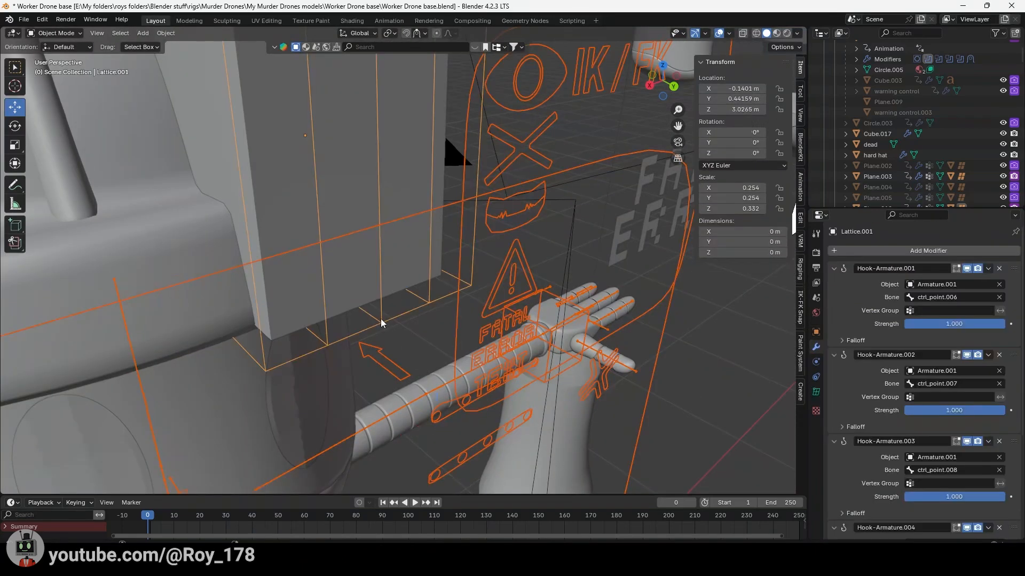
key("Tab")
scroll(380, 319, "up", 5)
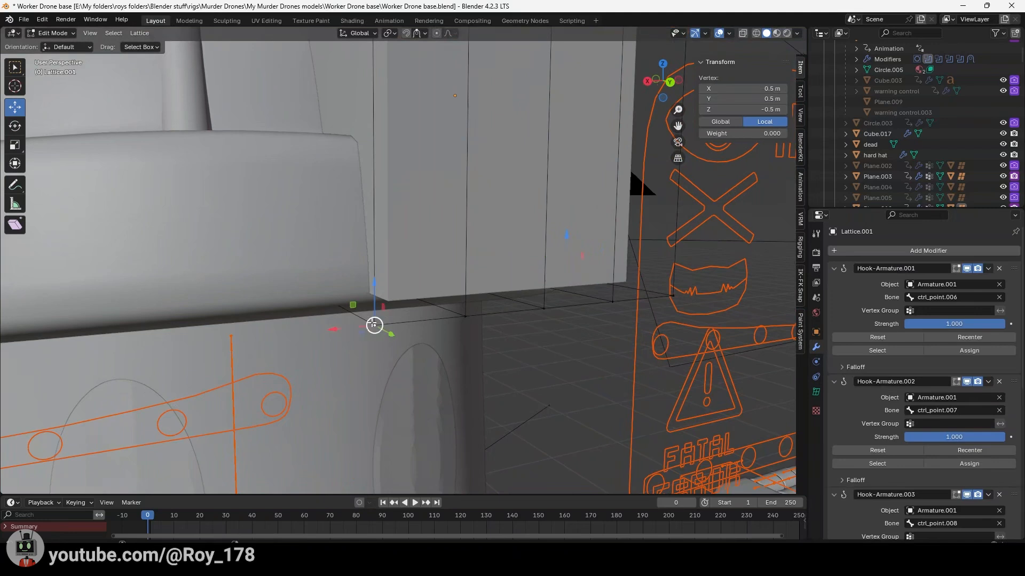
left_click(323, 285, "shift")
key("ctrl+h")
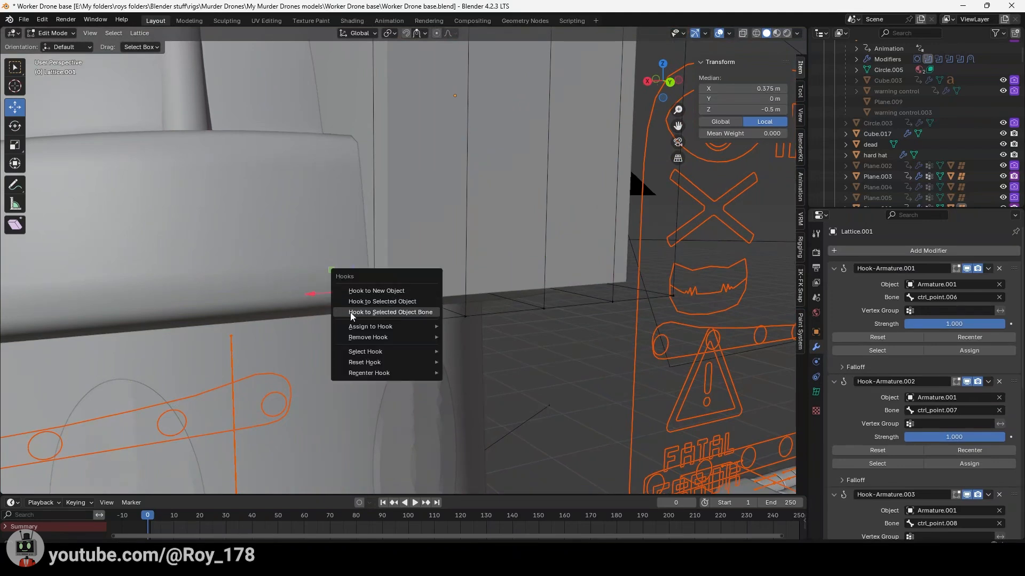
left_click(370, 313)
scroll(969, 302, "down", 13)
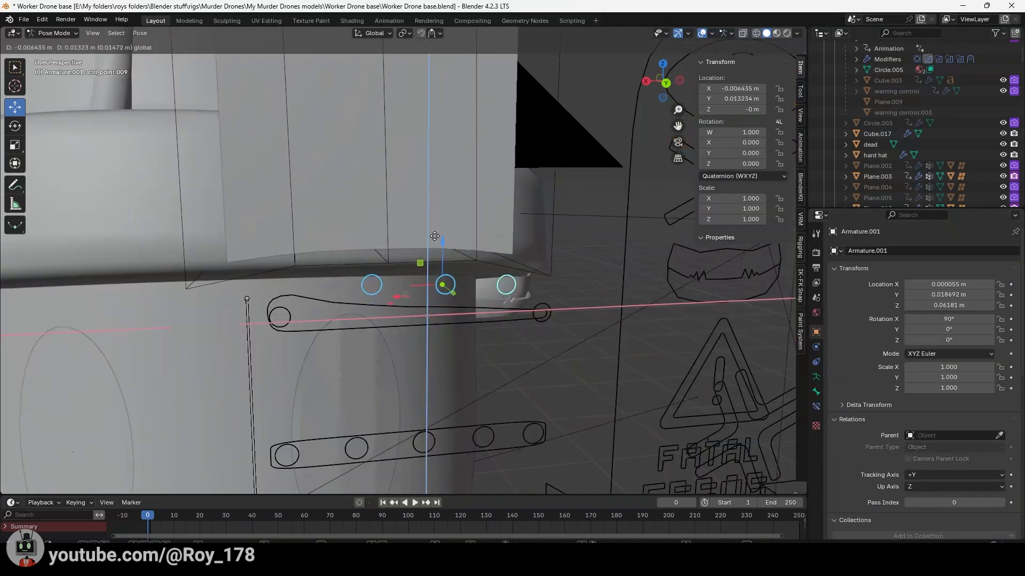
key("g")
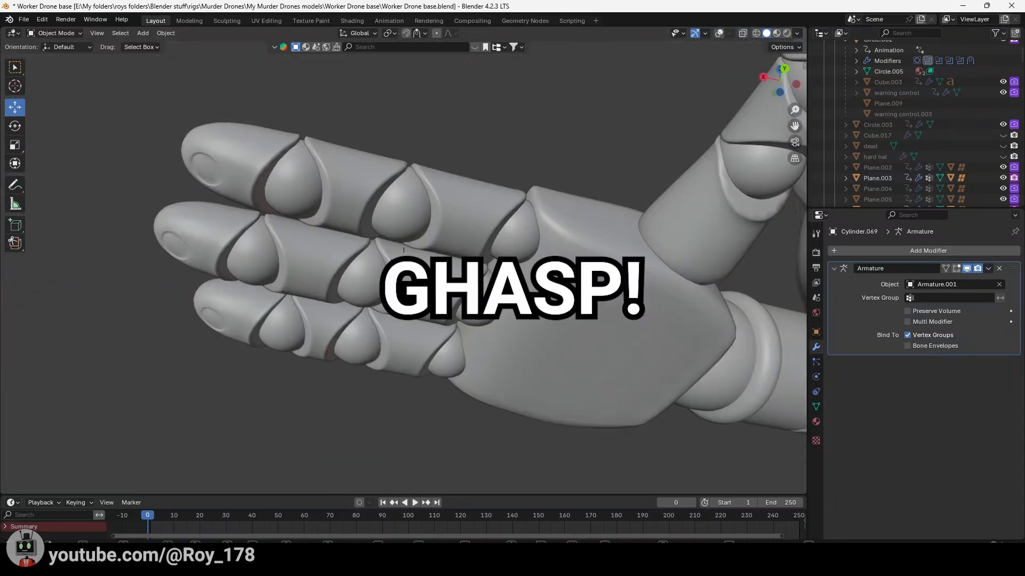
Examine the remodelled hand, its finger joints and the indented fingertips from several sides
middle_click_drag(404, 260, 404, 260)
key("w")
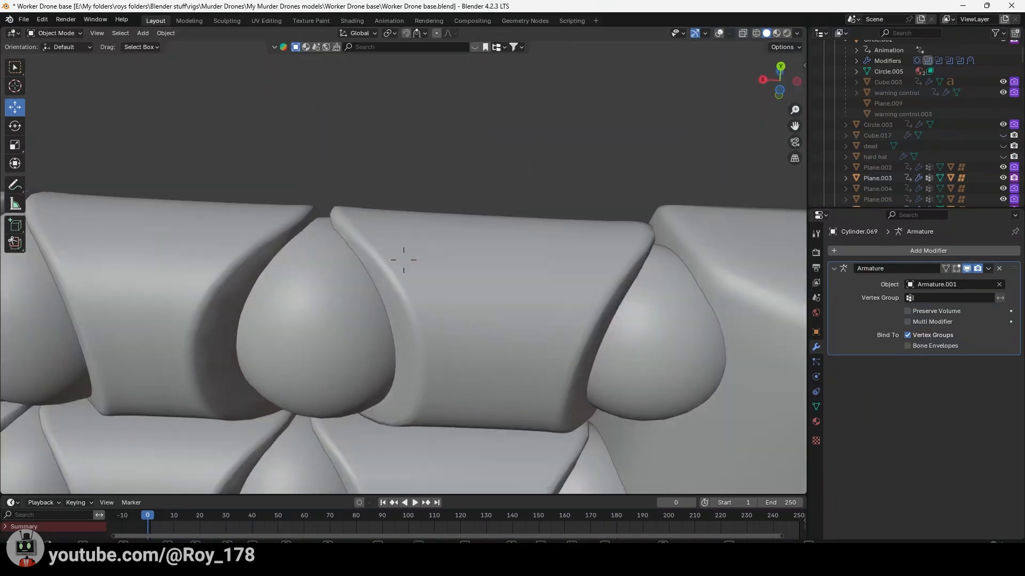
key("s")
key("s")
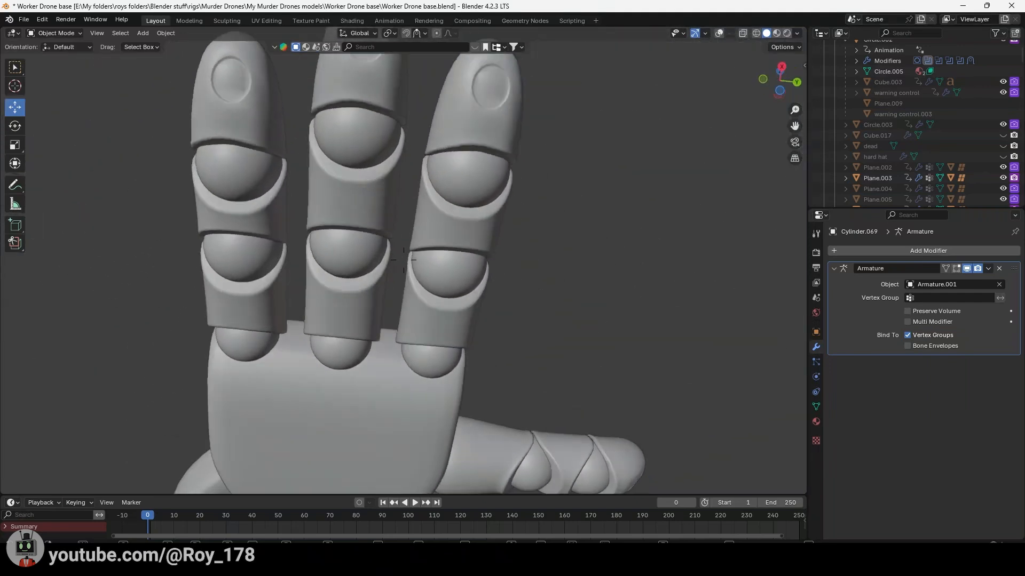
key("w")
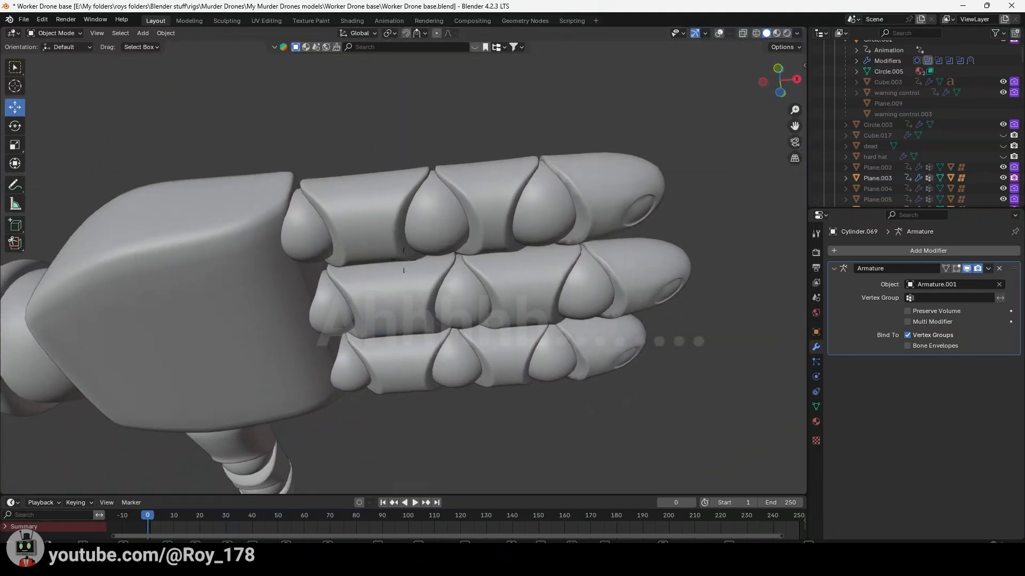
left_click(403, 323)
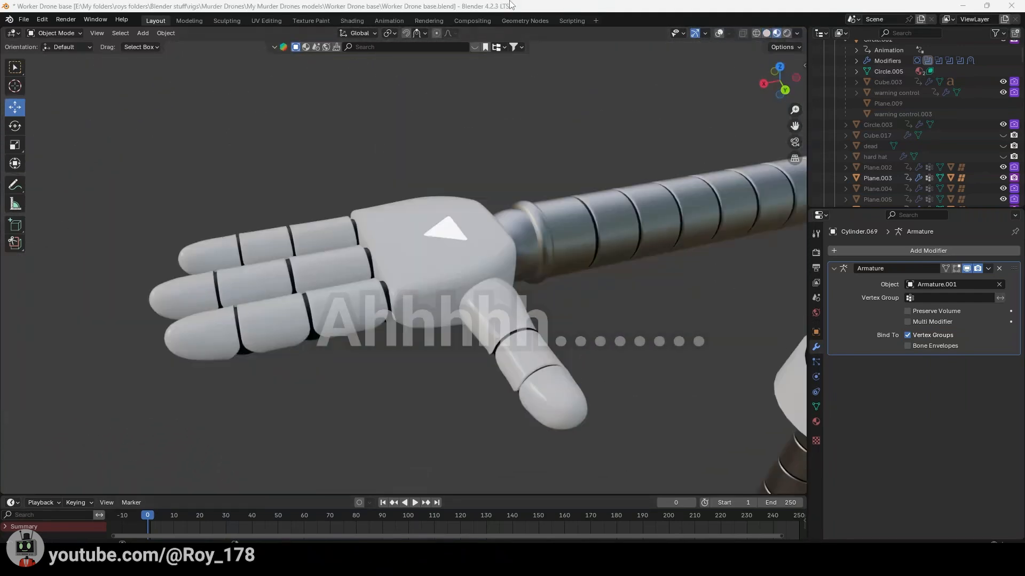
key("d")
key("q")
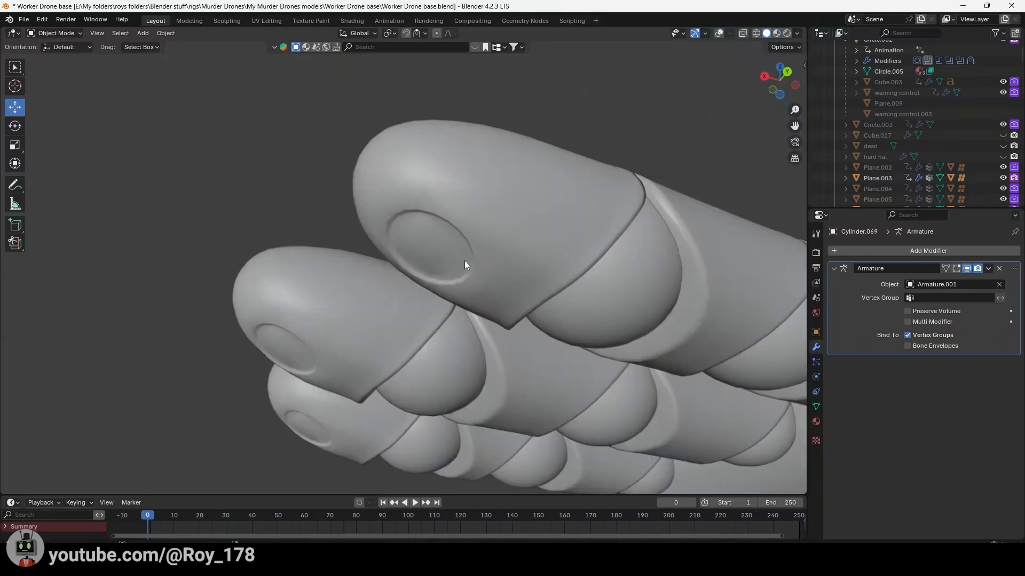
Open the fingertip mesh Cylinder.002 in Edit Mode and examine its topology around the indented pad
left_click(505, 251)
key("shift+grave")
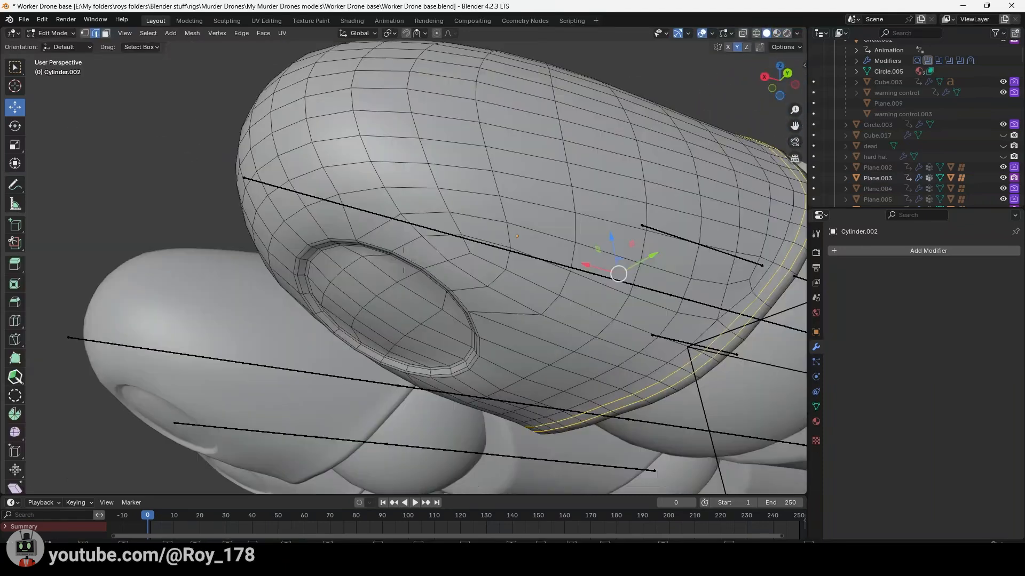
key("w")
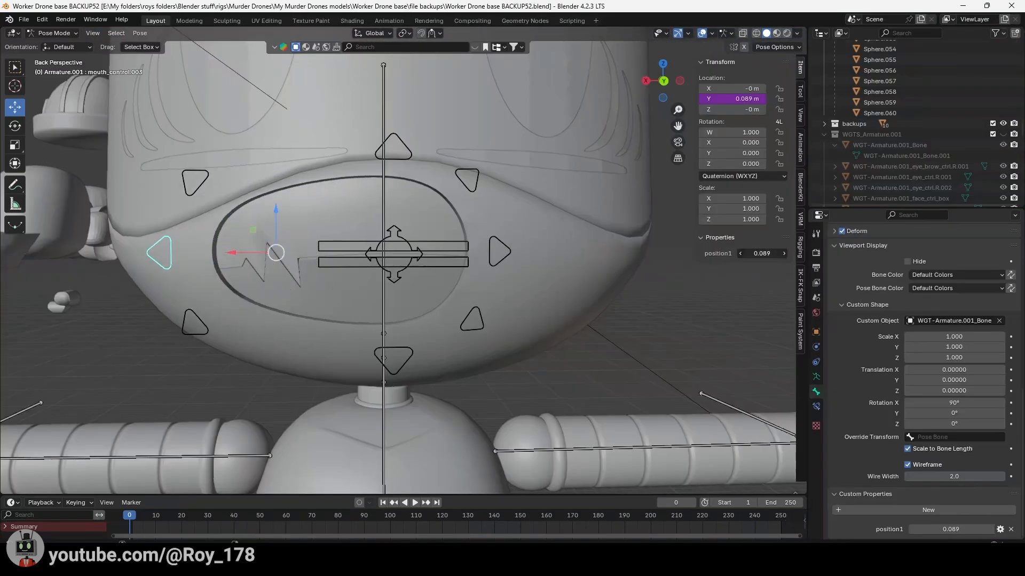
Reshape the mouth by moving the side control mouth_control.003 around and displacing the upper control mouth_control.006
left_click_drag(275, 253, 152, 199)
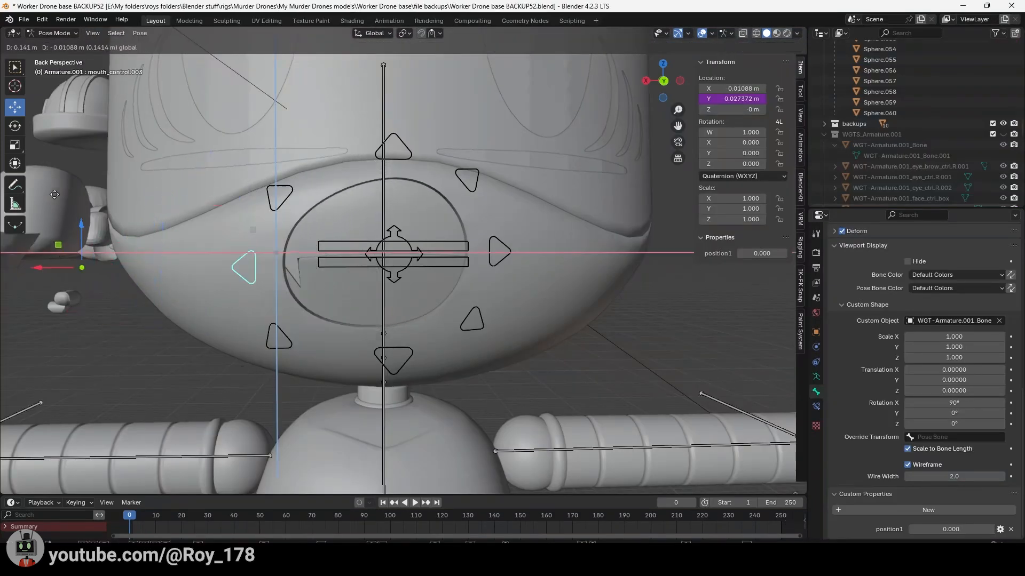
left_click_drag(199, 295, 229, 238)
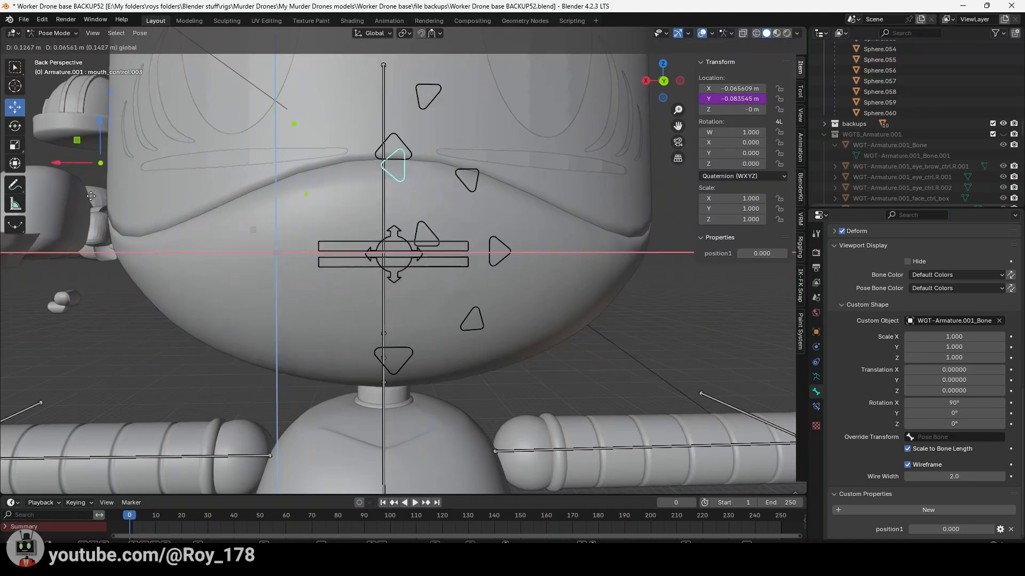
left_click_drag(91, 196, 148, 216)
left_click(331, 167)
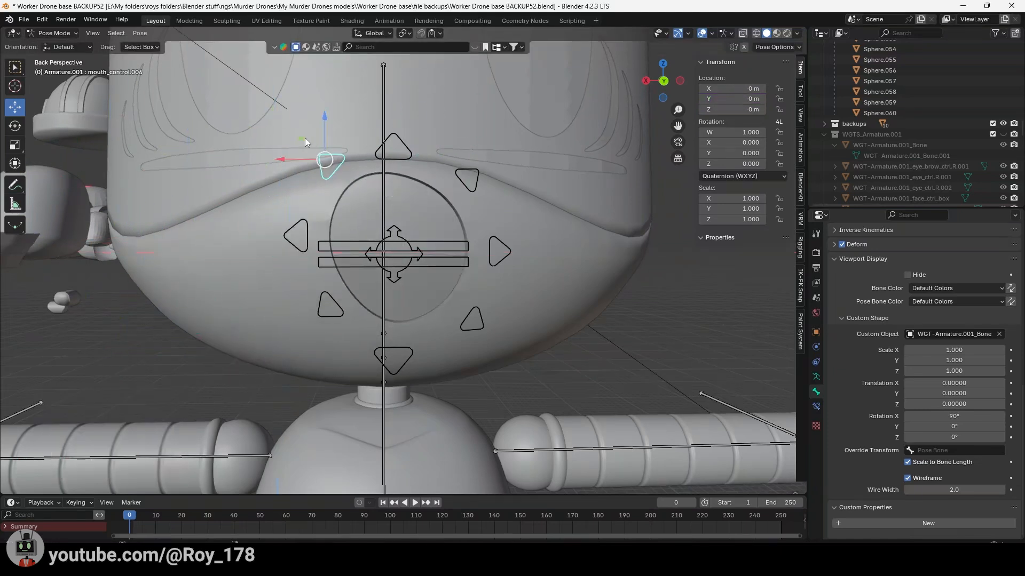
left_click_drag(305, 140, 234, 185)
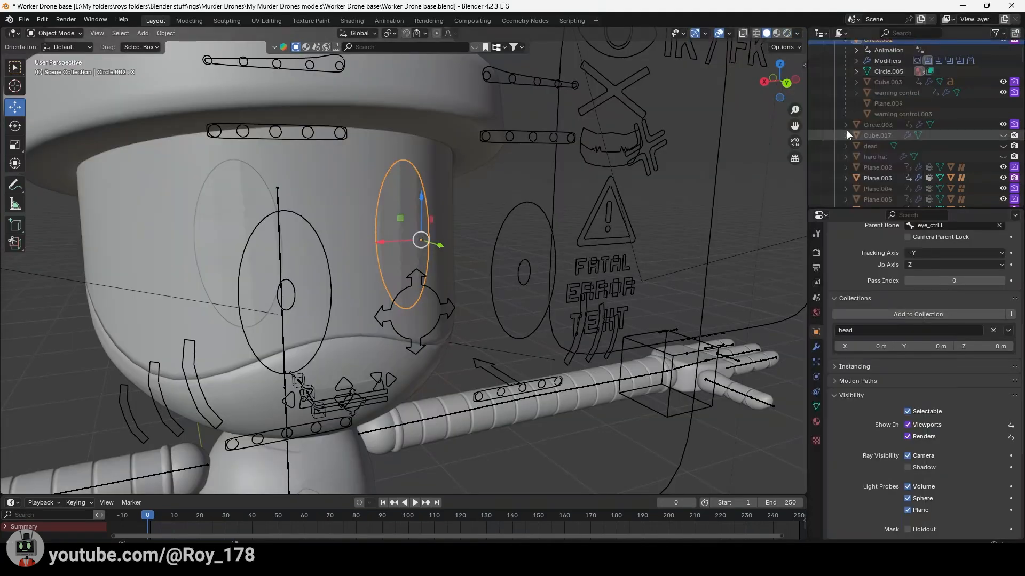
Open the driver on the left eye's viewport visibility for editing
right_click(919, 423)
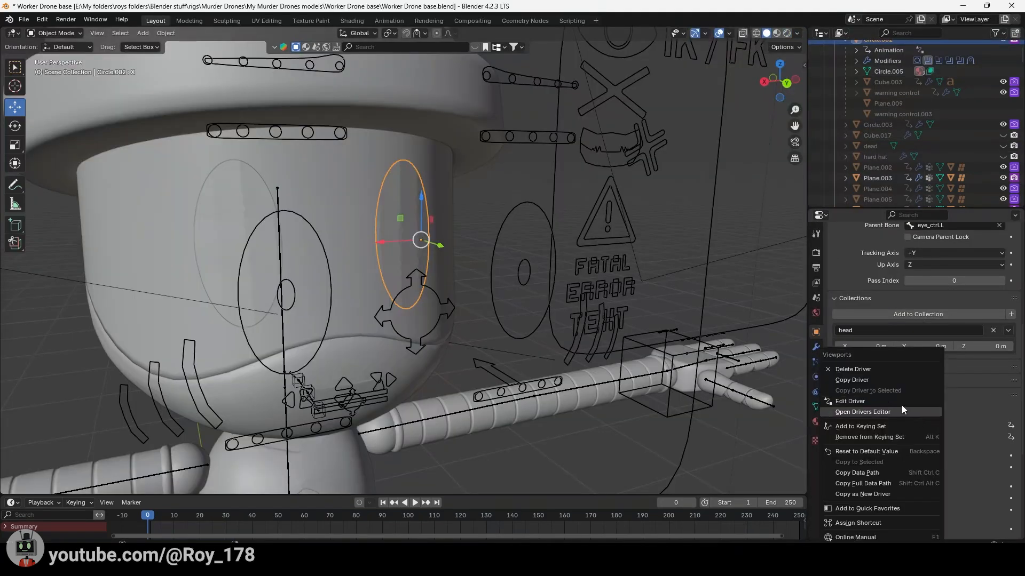
left_click(901, 403)
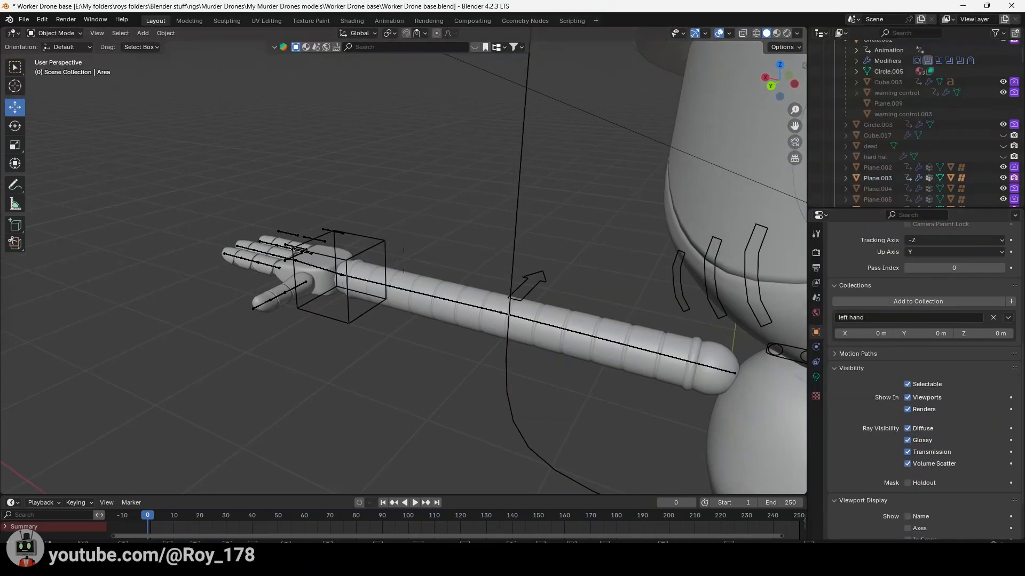
Put Armature.001 in Pose Mode and move the box control around the foot
middle_click_drag(405, 267, 363, 275)
scroll(405, 266, "up", 3)
key("a")
key("s")
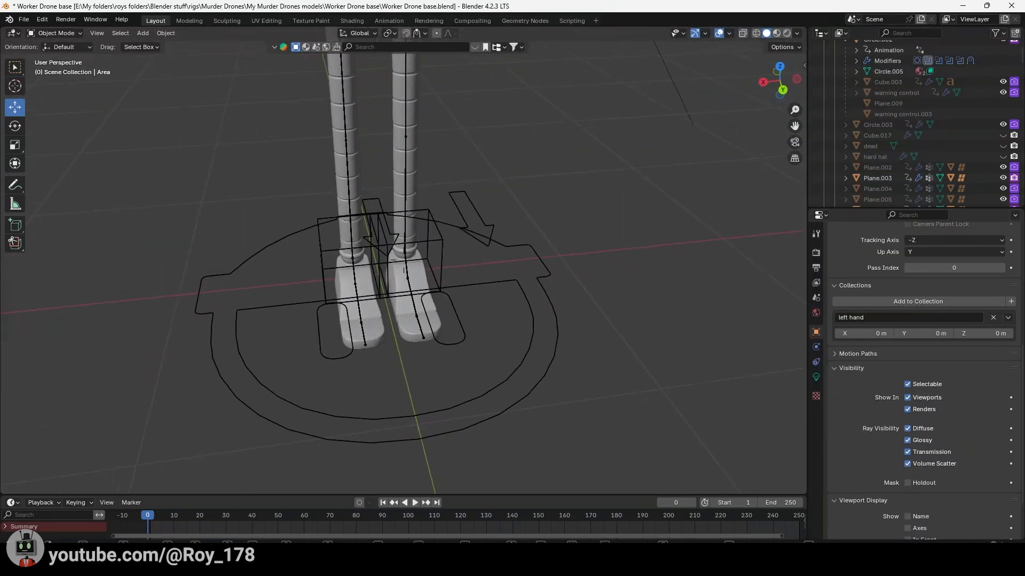
left_click(470, 355)
left_click(409, 261)
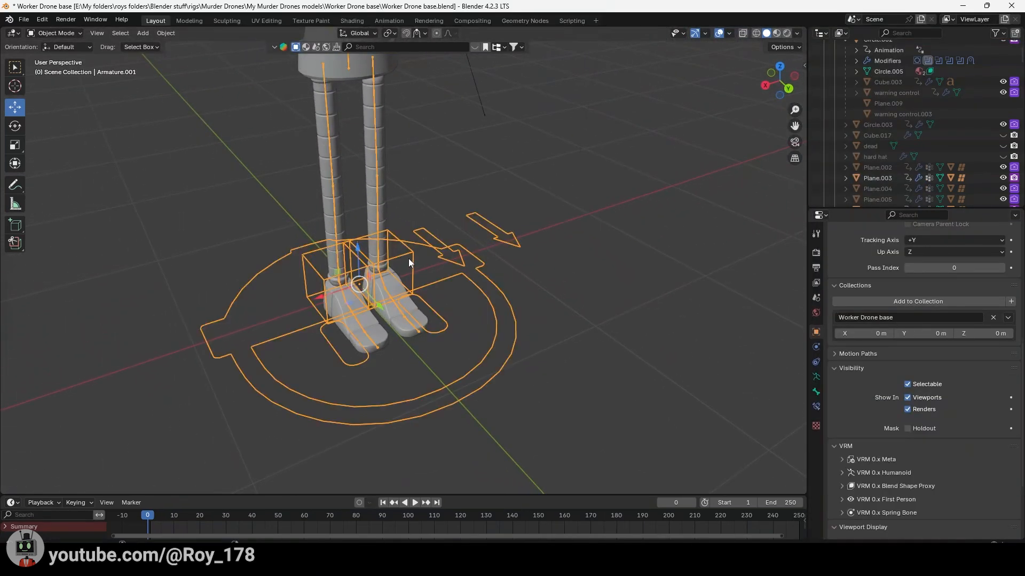
key("ctrl+Tab")
left_click(408, 258)
key("g")
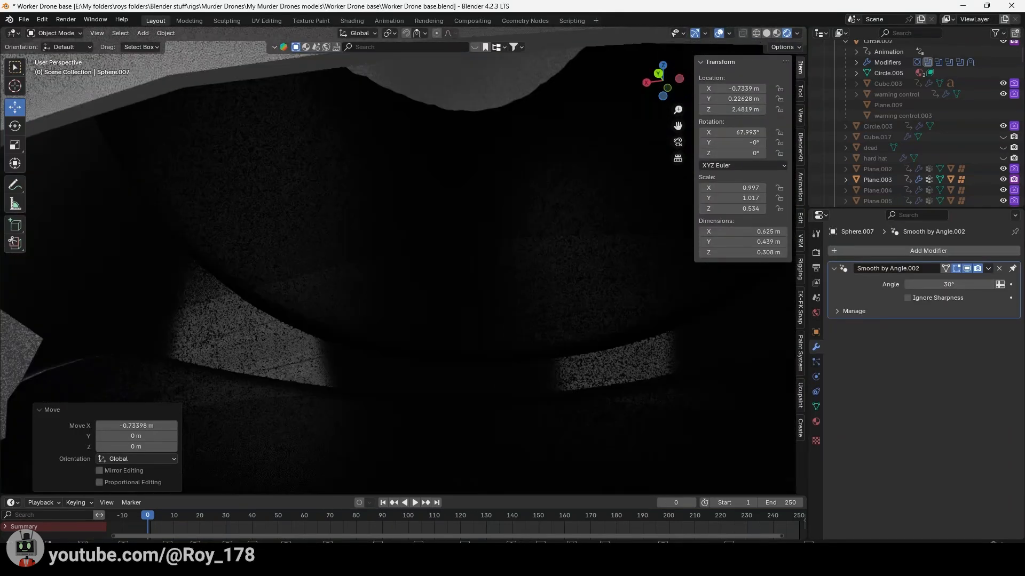
Try to move Sphere.007 along the X axis back into the head, and undo the move
key("g")
key("x")
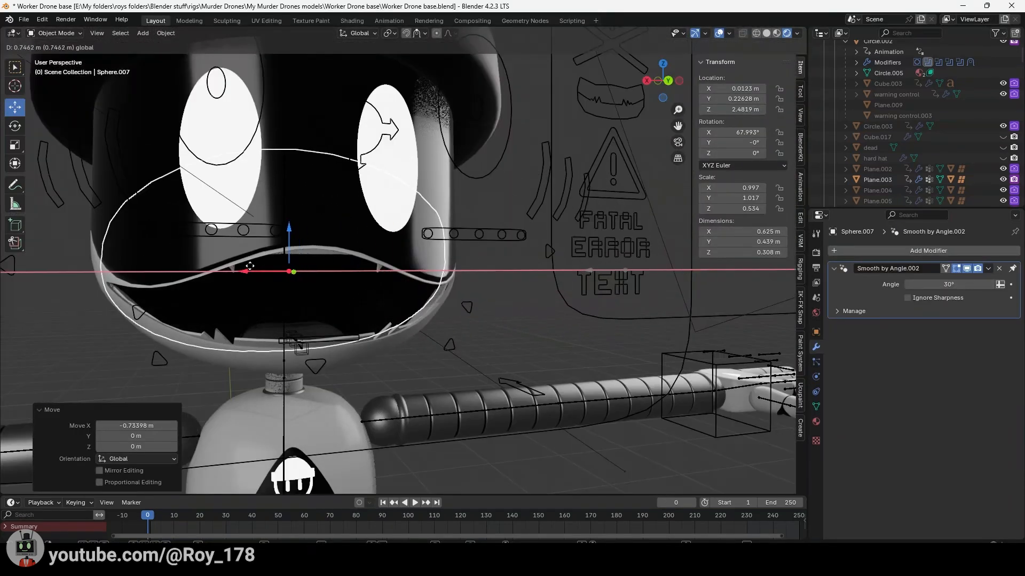
key("ctrl+z")
key("shift+grave")
key("w")
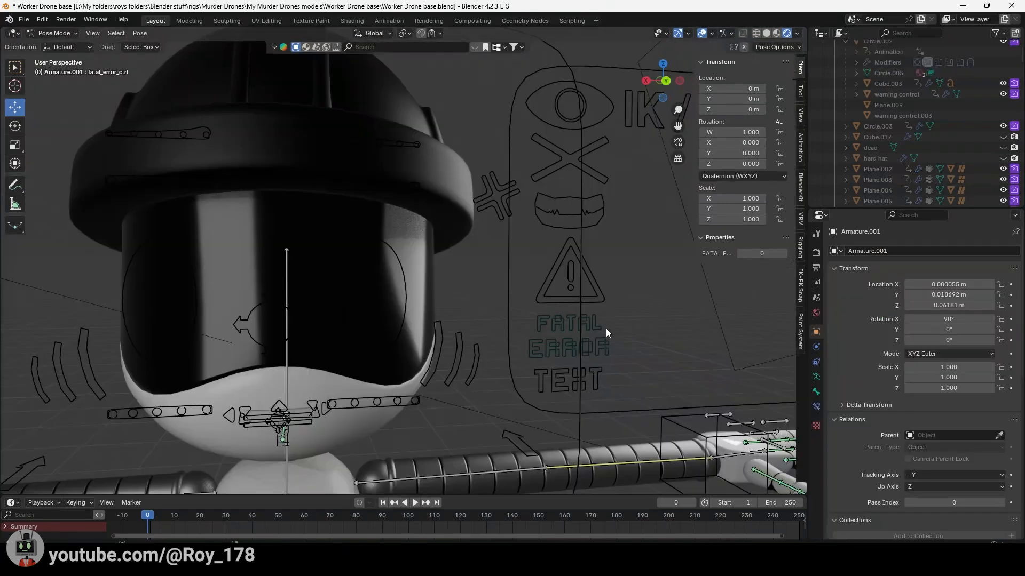
Finish editing the visor text Text.007 as "subscribe pls" and move the text along the X axis
left_click(606, 332)
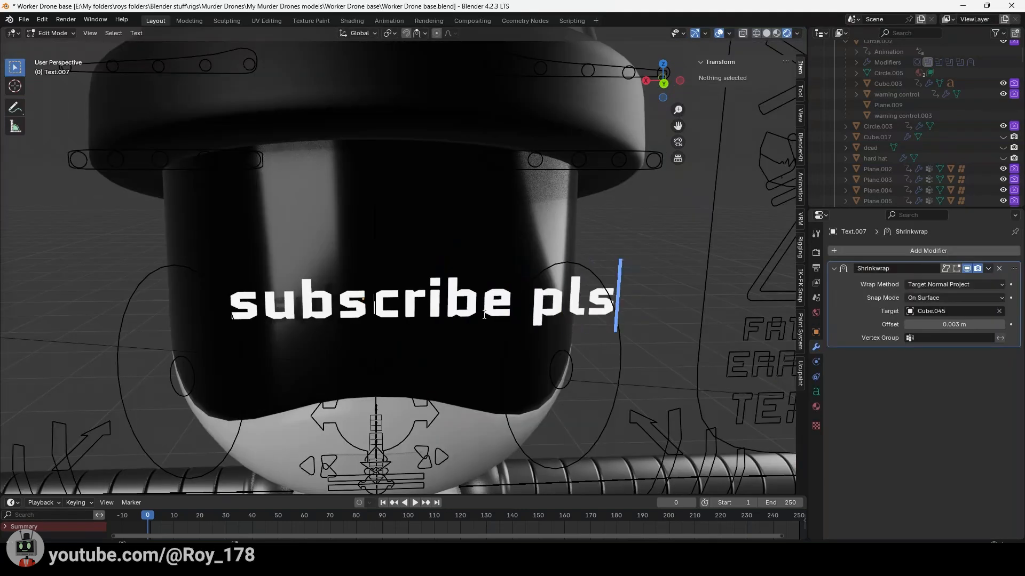
key("Tab")
key("g")
key("x")
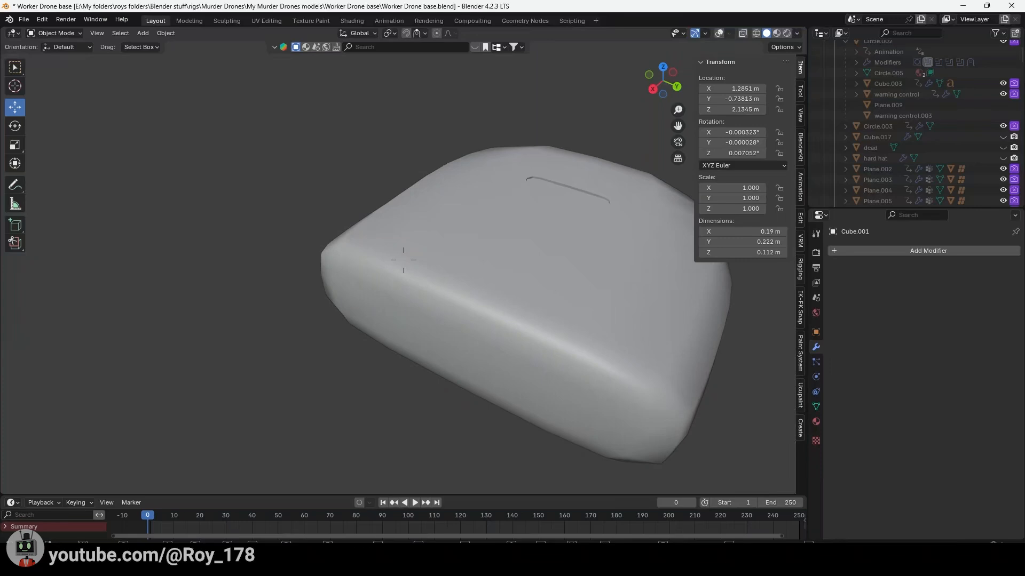
Examine the shape of Cube.001 from all sides and compare it with the hand's palm and finger joints
key("d")
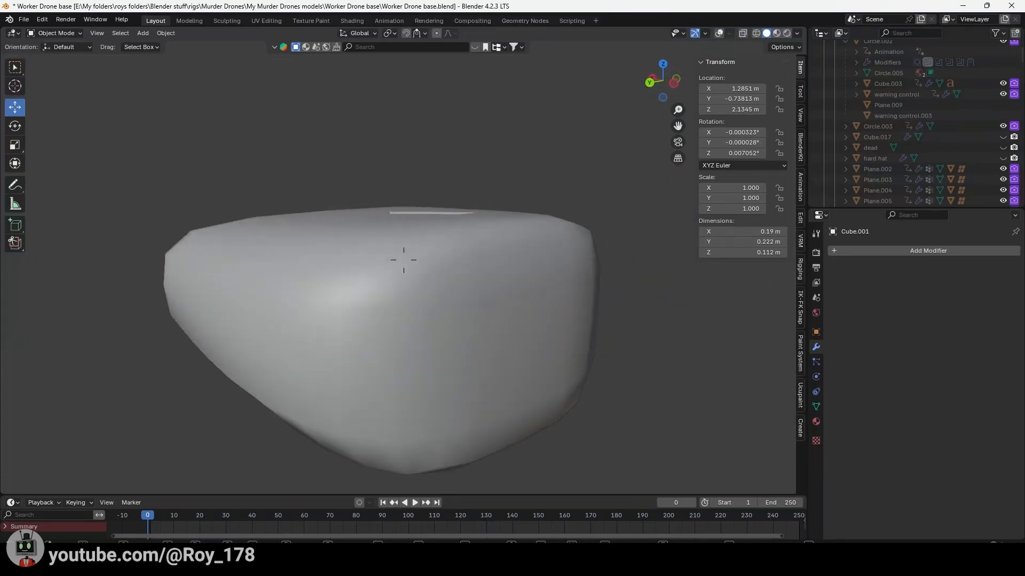
key("a")
key("q")
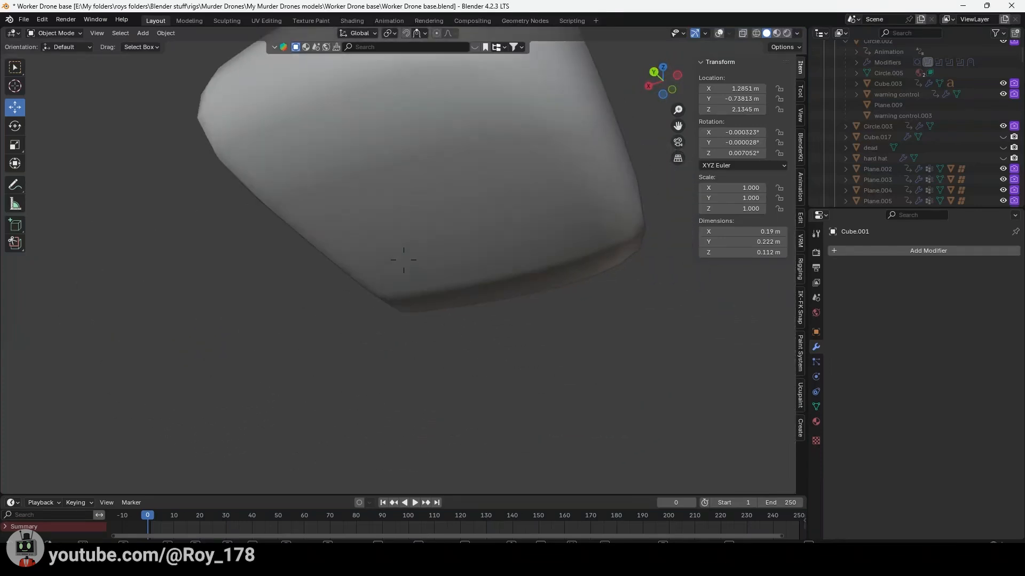
key("e")
key("s")
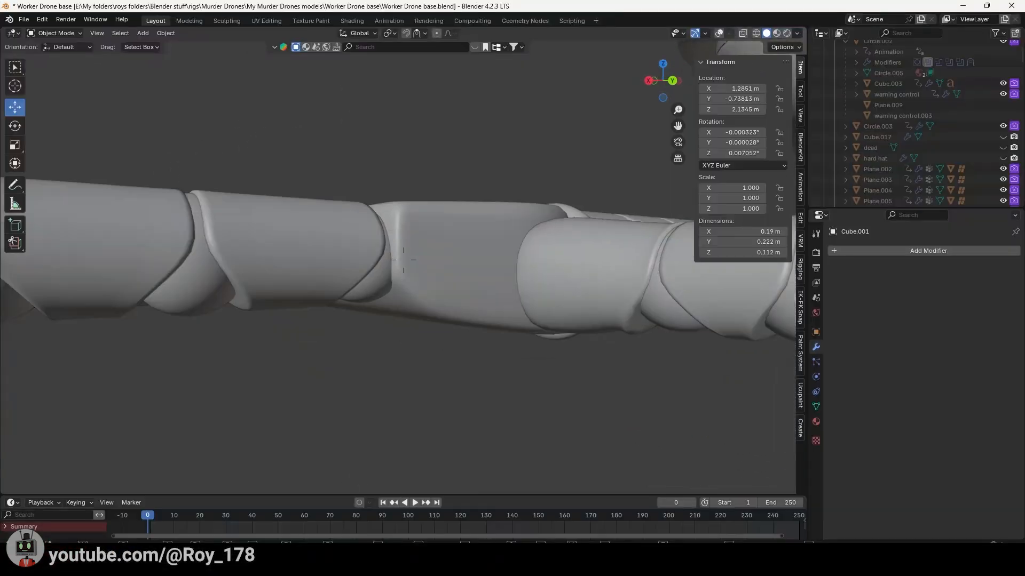
middle_click_drag(403, 260, 459, 278)
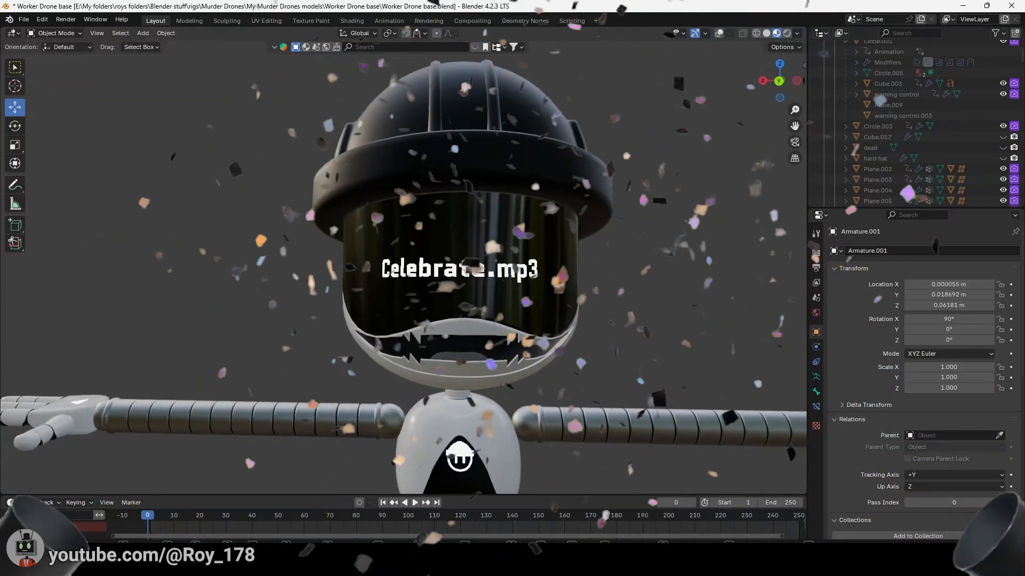
Examine the complete worker drone with the "Celebrate.mp3" visor text from the front, side and back
key("a")
key("s")
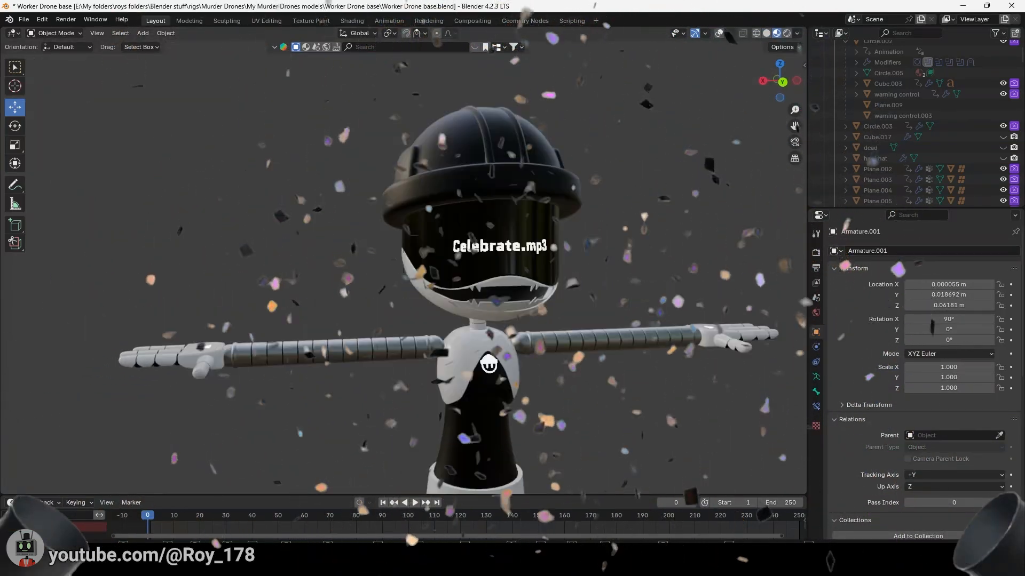
key("d")
key("w")
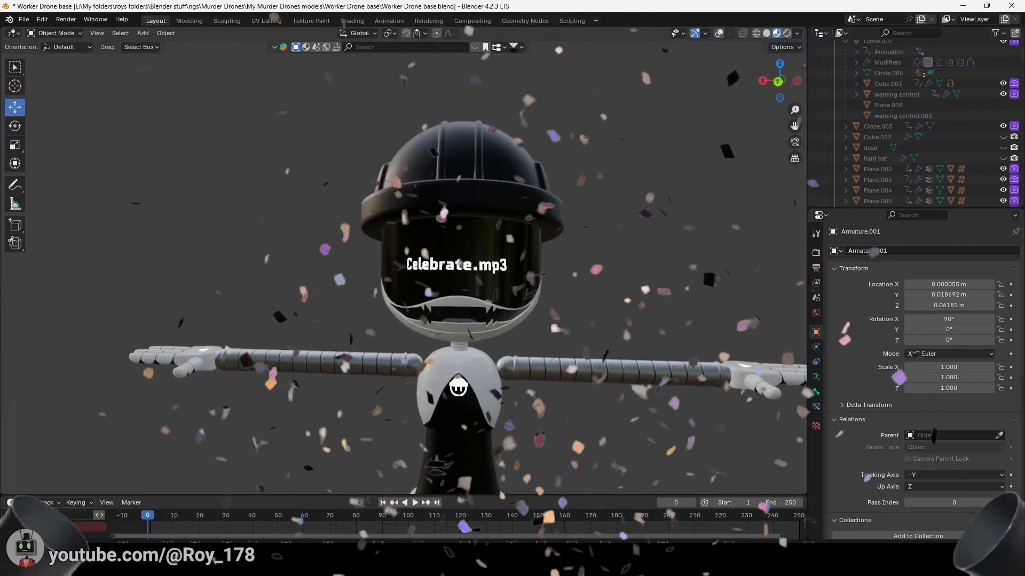
key("s")
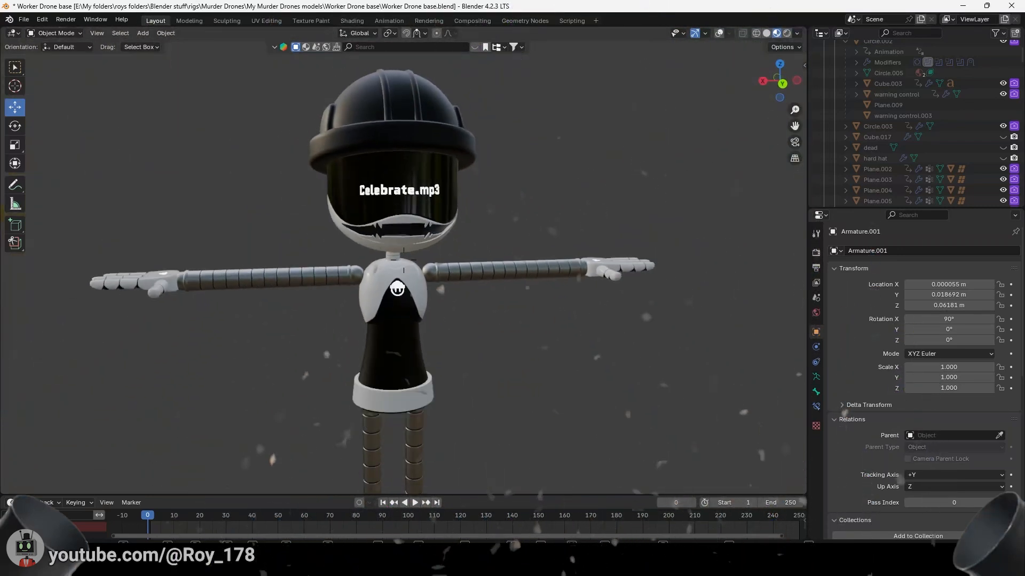
key("a")
key("a")
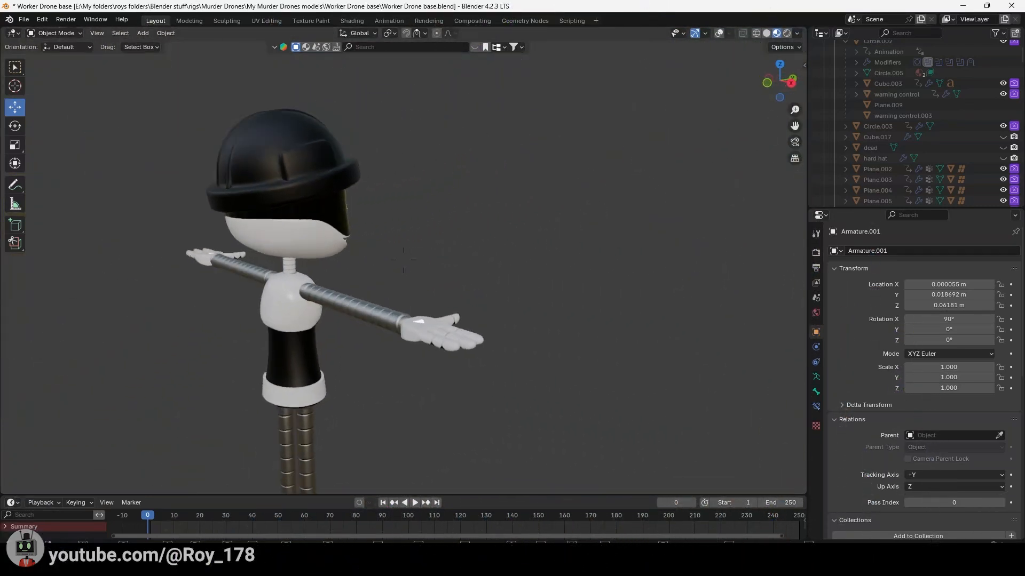
key("a")
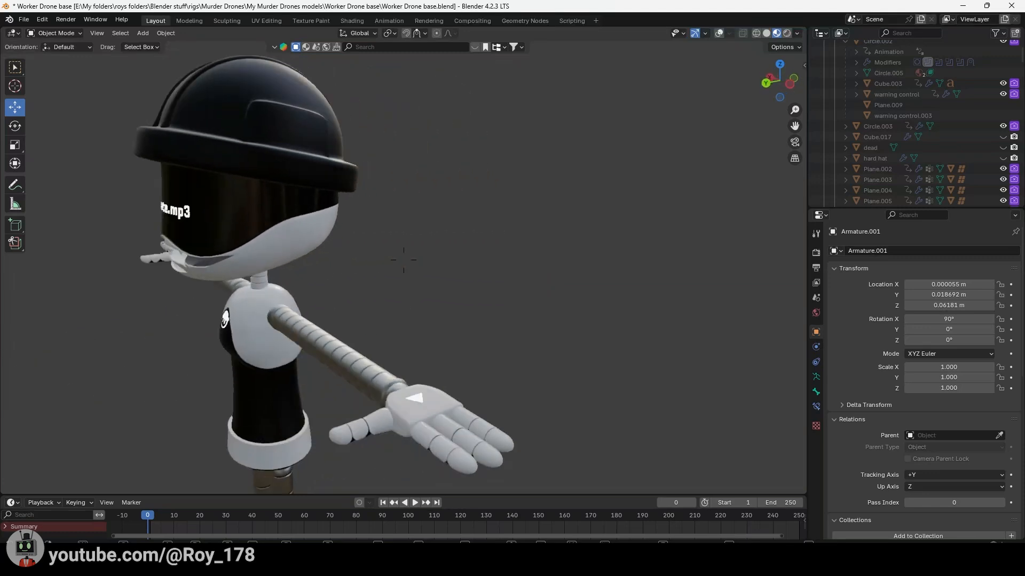
Turn on the viewport overlays and put Armature.001 in Pose Mode to show the drone's bones and face controls
key("s")
left_click(409, 197)
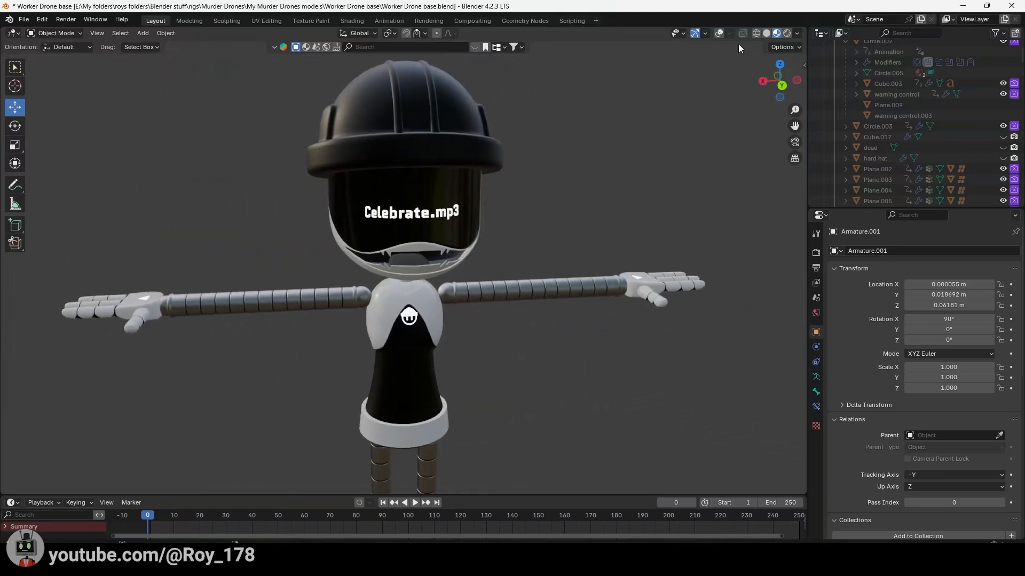
key("w")
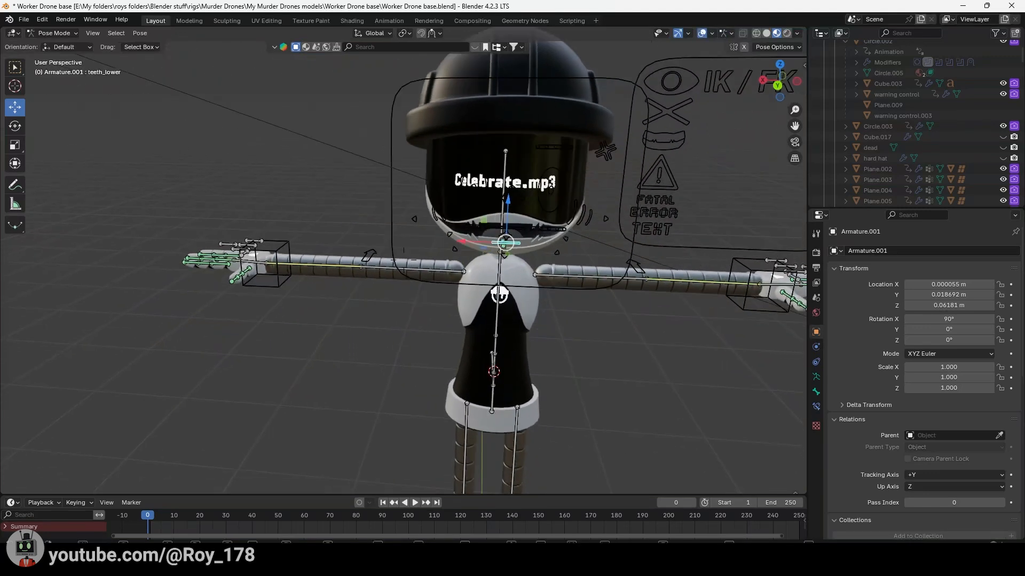
key("d")
Try rotating the spine_03 bone in the drone's torso
left_click(456, 312)
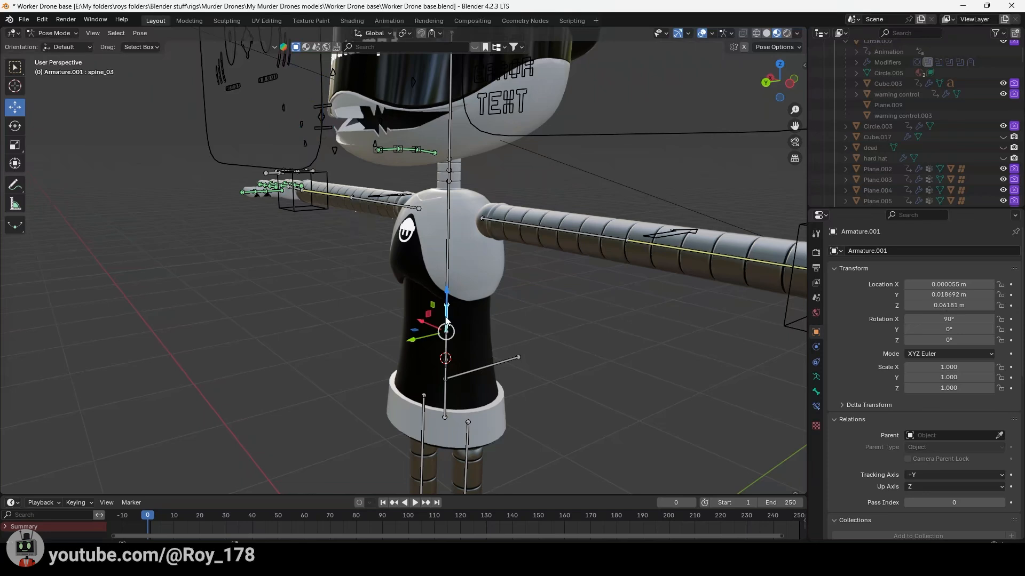
left_click_drag(432, 311, 342, 264)
right_click(341, 264)
mouse_move(342, 264)
middle_mouse_down("shift")
mouse_move(250, 268)
mouse_move(342, 265)
middle_mouse_up("shift")
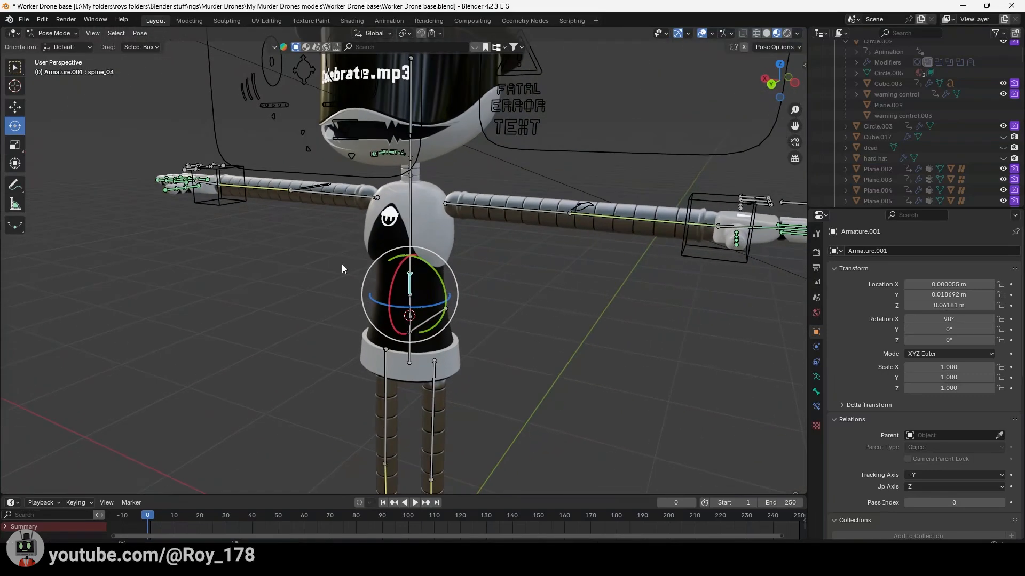
Try rotating the Center bone at the drone's waist
left_click_drag(412, 331, 395, 378)
right_click(396, 378)
middle_click_drag(396, 378, 421, 369)
key("r")
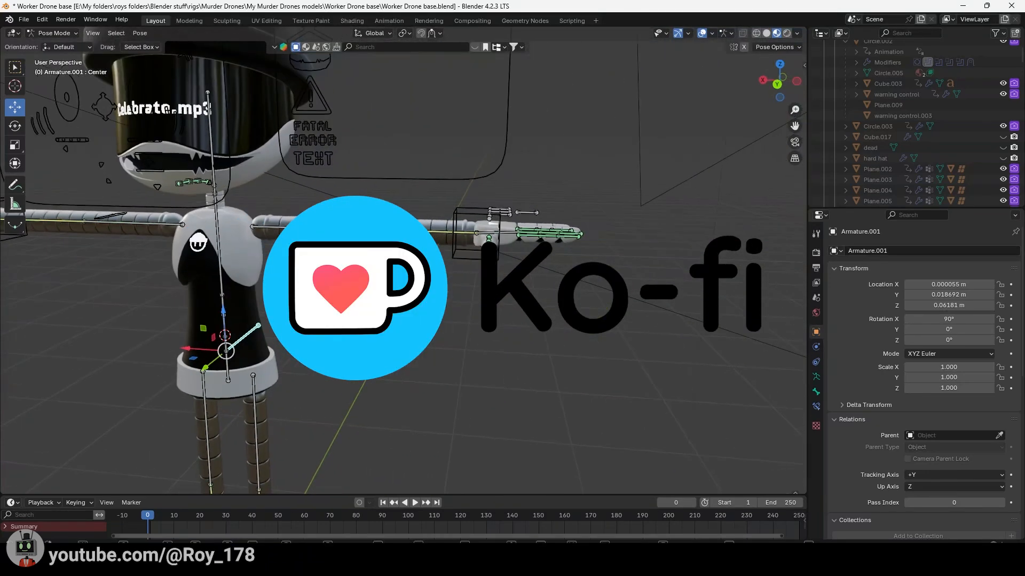
Move the IK_arm_ctrl.R control inwards and up so the arm bends and the hand comes beside the head
left_click_drag(477, 233, 382, 175)
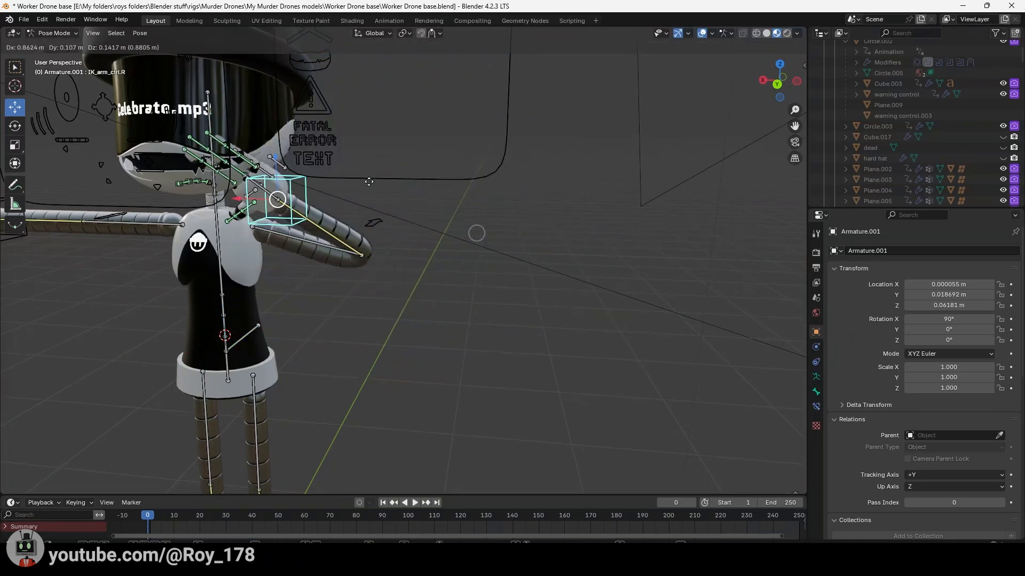